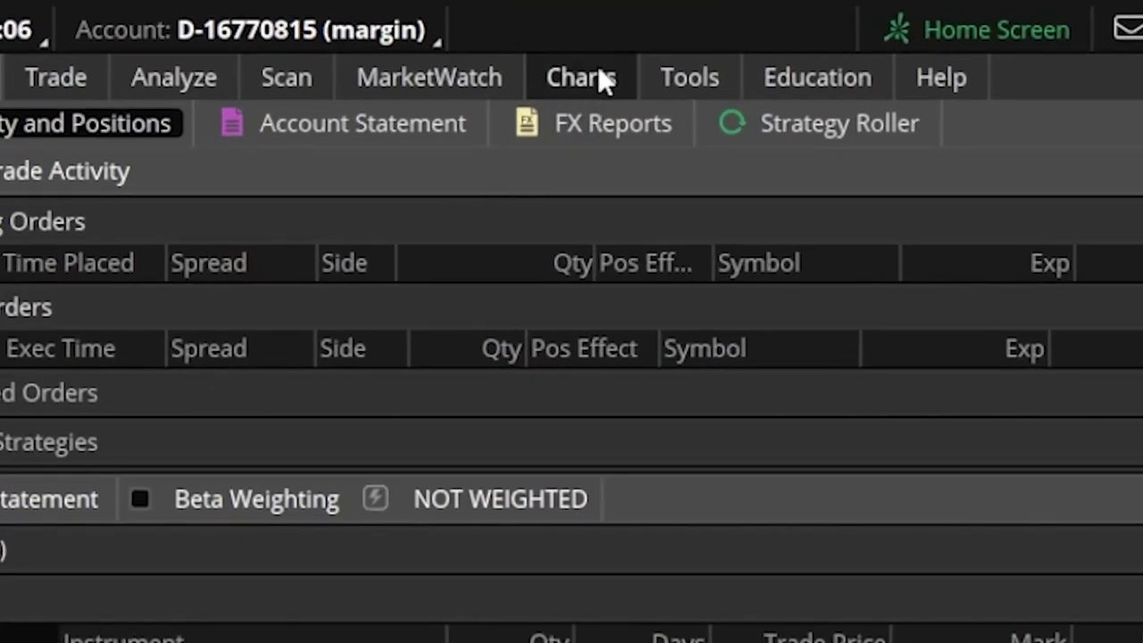
Open the AMD chart and start a sell order for the stock from its current price.
{"action": "left_click", "coordinate": [579, 34]}
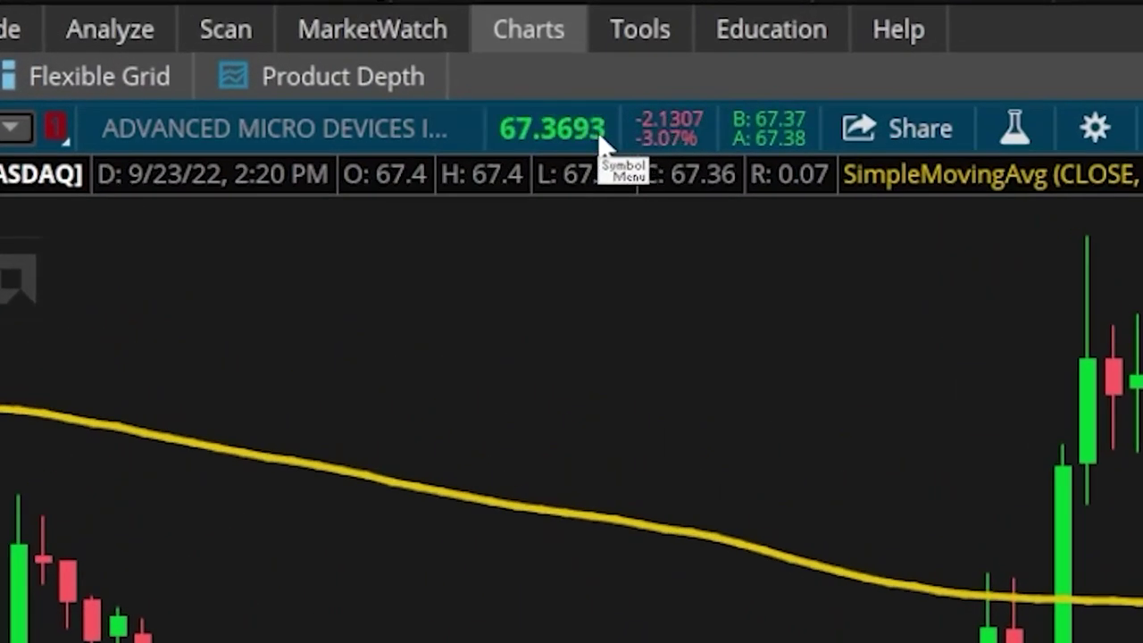
{"action": "left_click", "coordinate": [603, 143]}
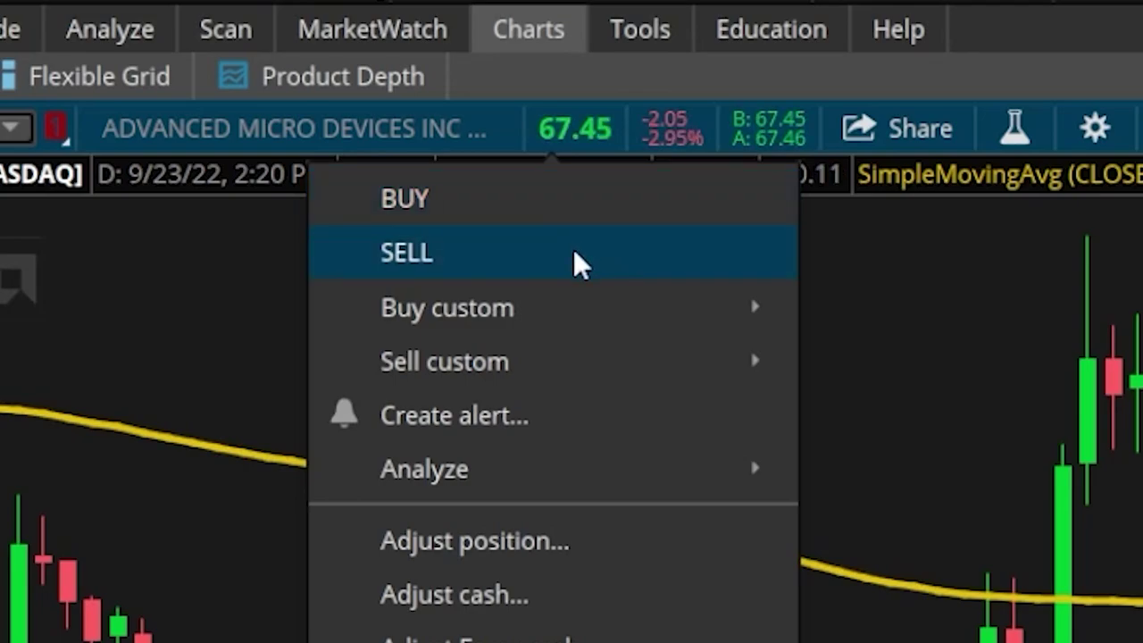
{"action": "mouse_move", "coordinate": [565, 299]}
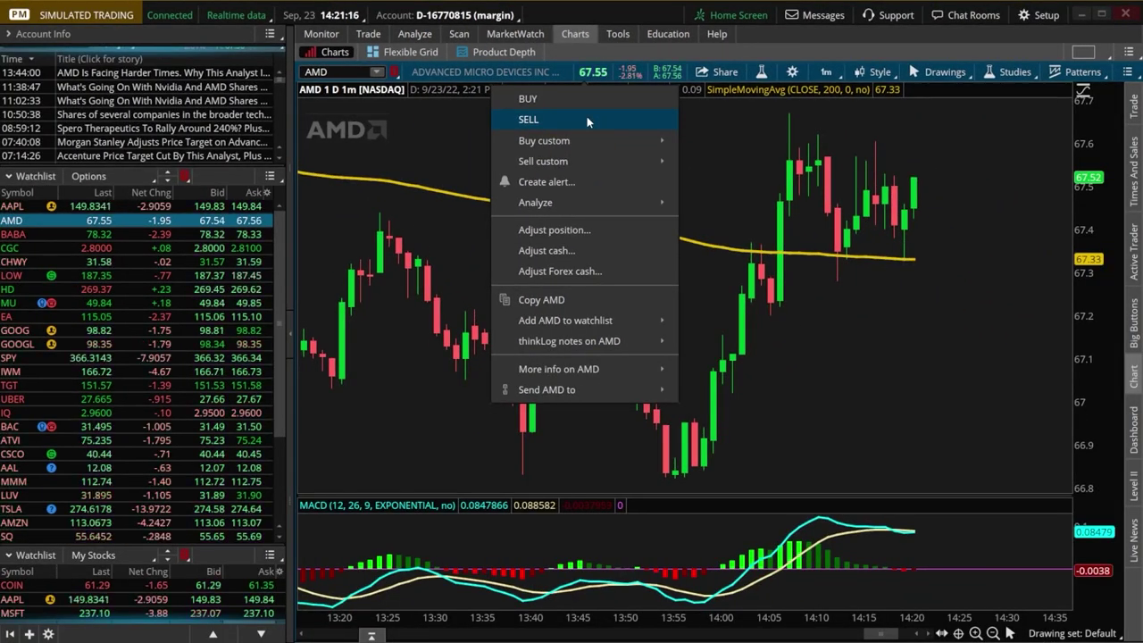
{"action": "left_click", "coordinate": [587, 117]}
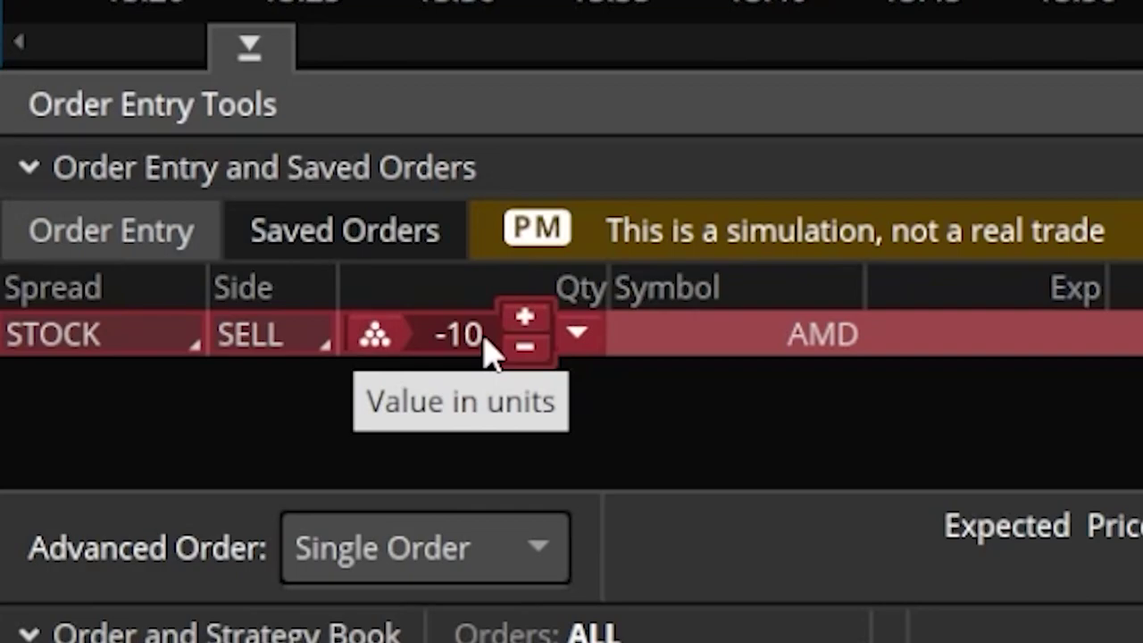
Set the AMD sell order's quantity to -25 and its limit price to 70.
{"action": "left_click", "coordinate": [486, 342]}
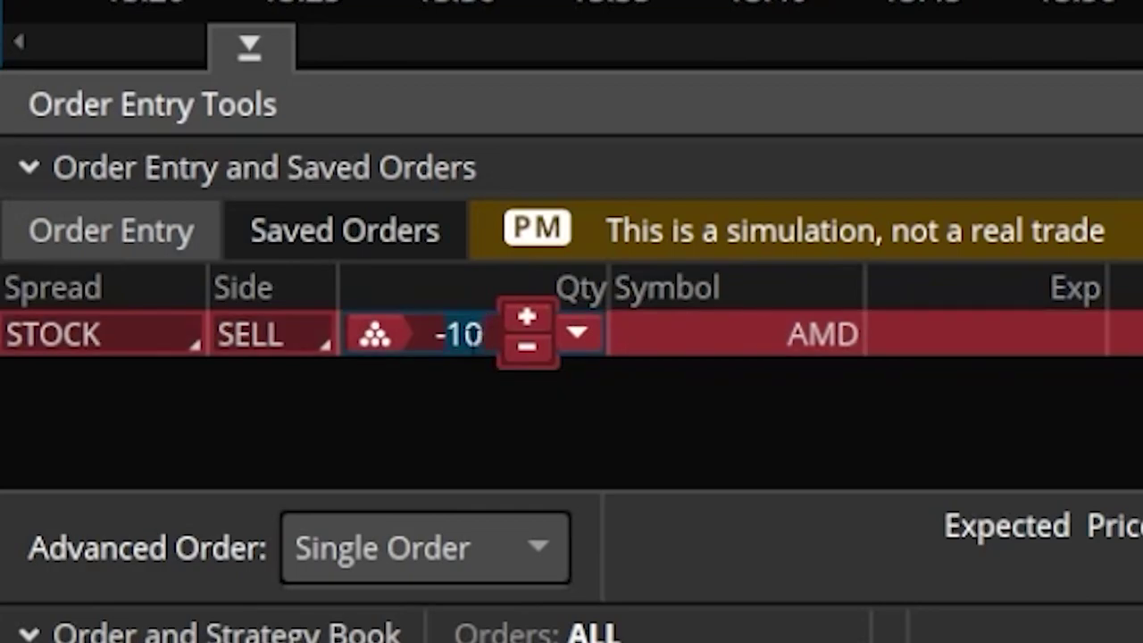
{"action": "type", "text": "-25"}
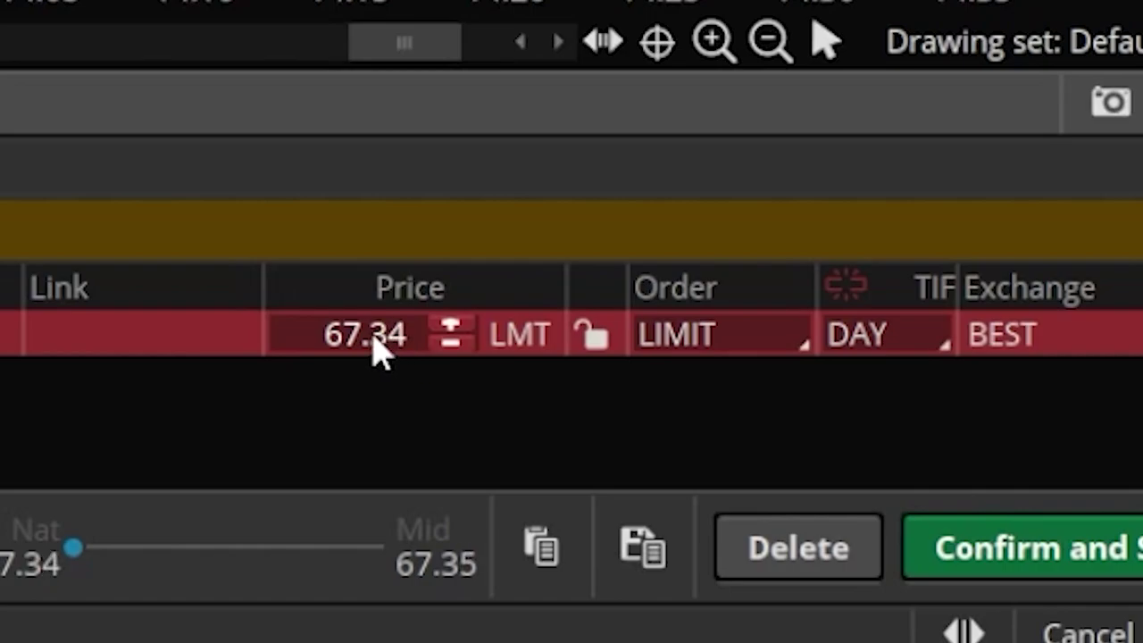
{"action": "left_click", "coordinate": [373, 348]}
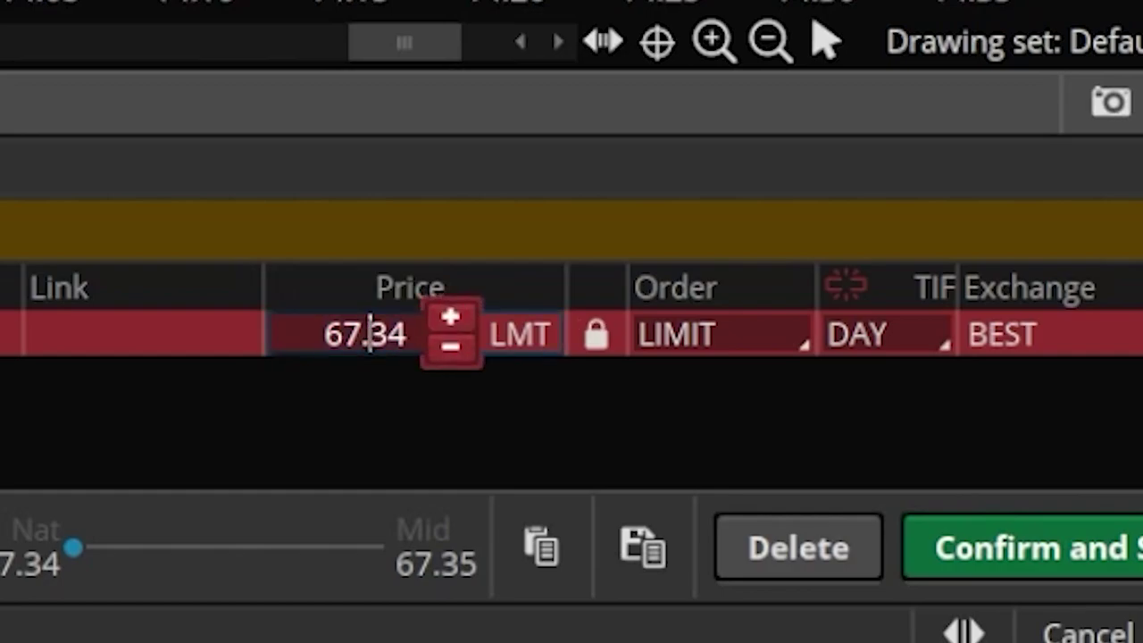
{"action": "double_click", "coordinate": [373, 349]}
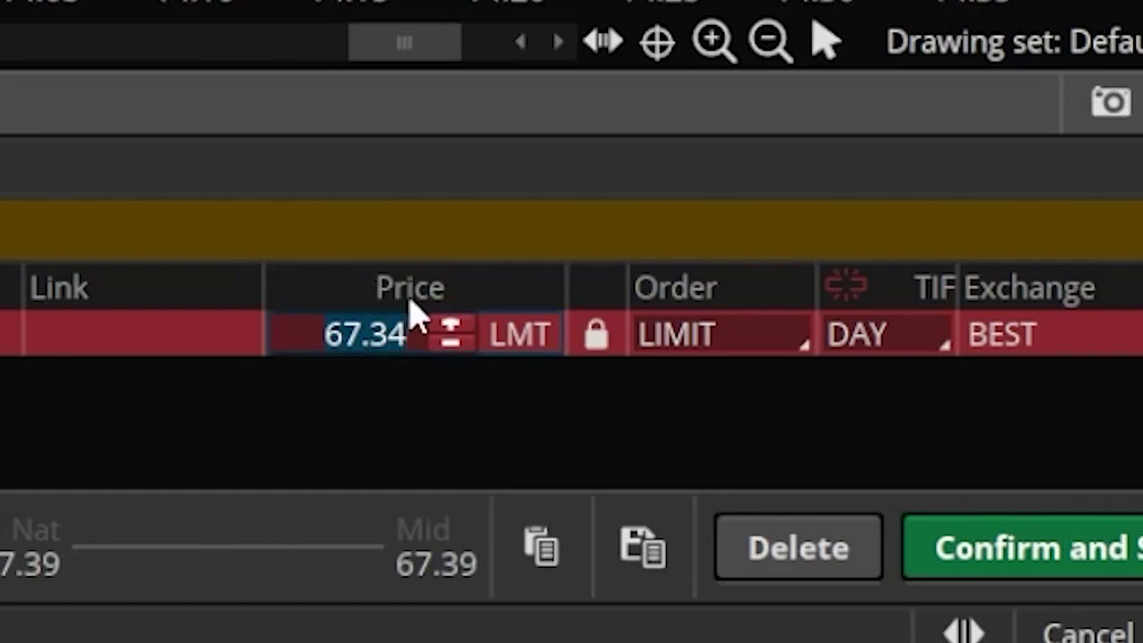
{"action": "type", "text": "7"}
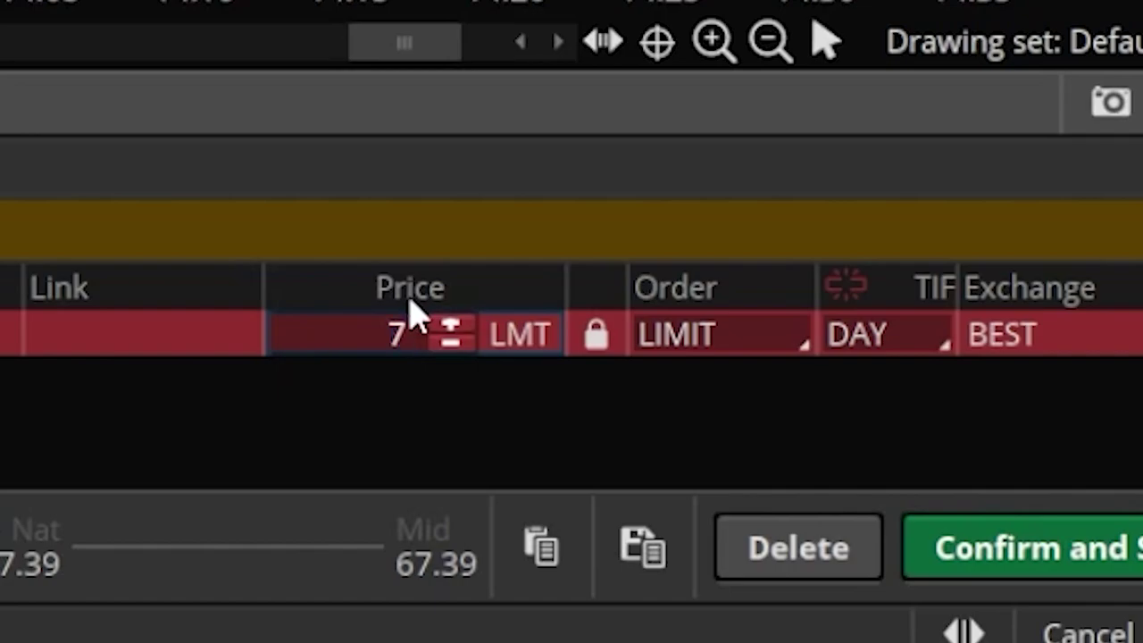
{"action": "type", "text": "0"}
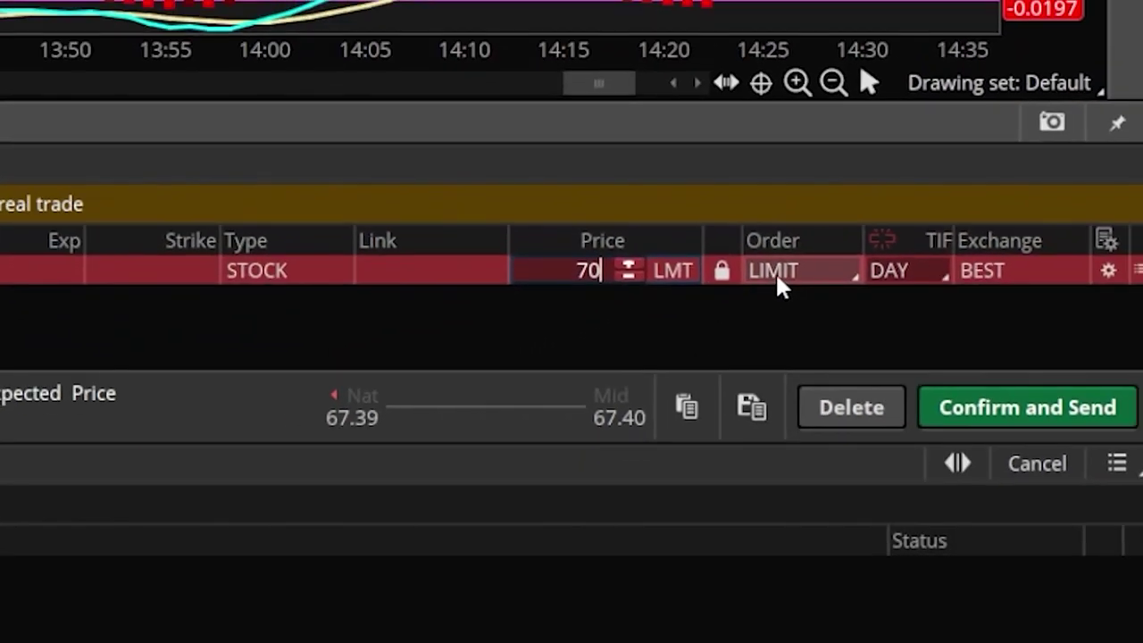
Choose LIMIT as the order type and DAY as the time in force for the AMD sell order.
{"action": "left_click", "coordinate": [777, 277]}
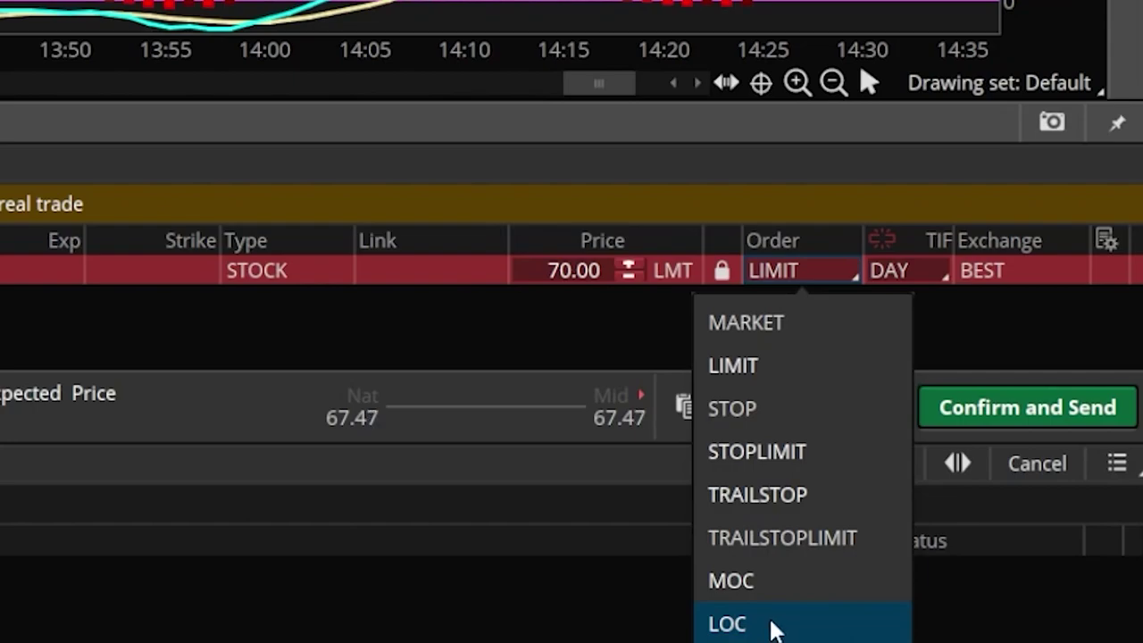
{"action": "left_click", "coordinate": [804, 367]}
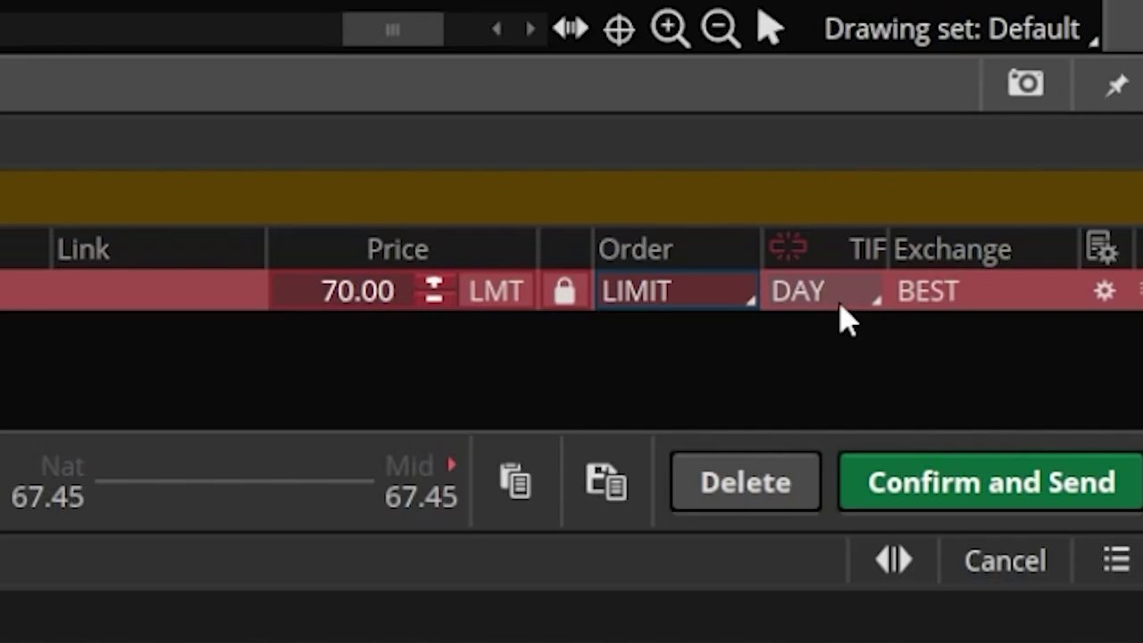
{"action": "left_click", "coordinate": [844, 295]}
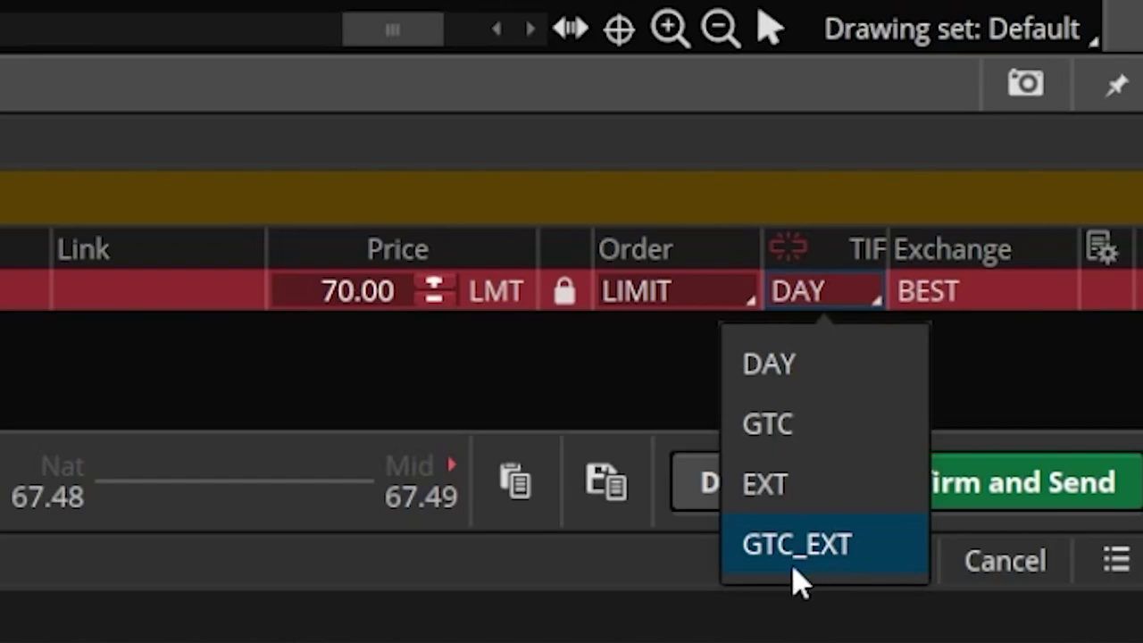
{"action": "left_click", "coordinate": [834, 384]}
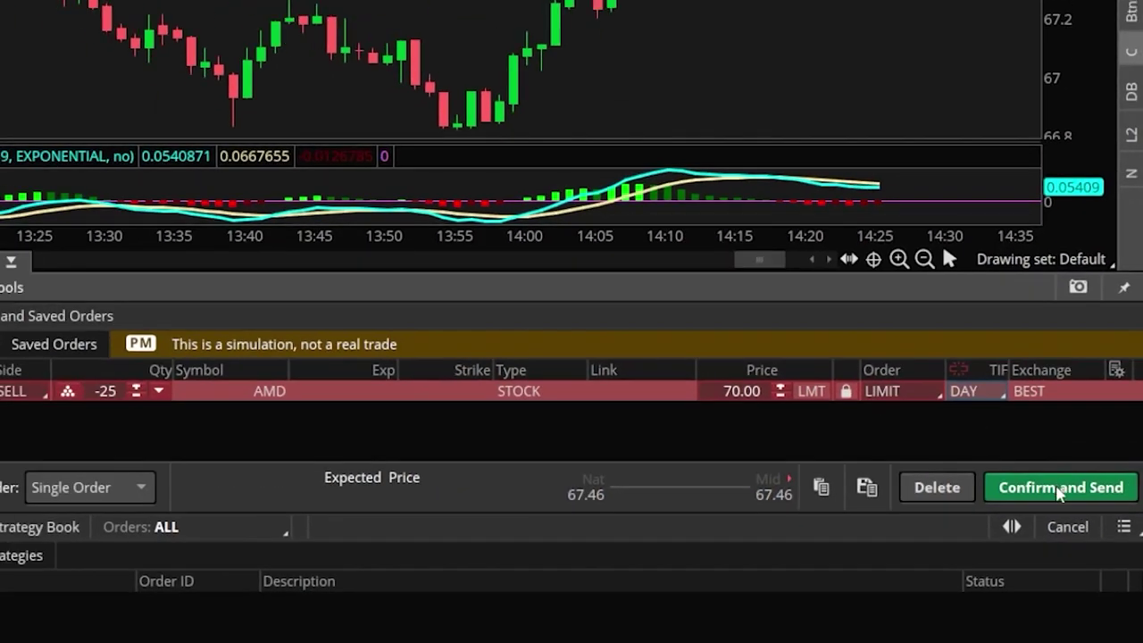
Confirm and send the AMD limit sell order, and check it among the account's working orders.
{"action": "left_click", "coordinate": [1059, 494]}
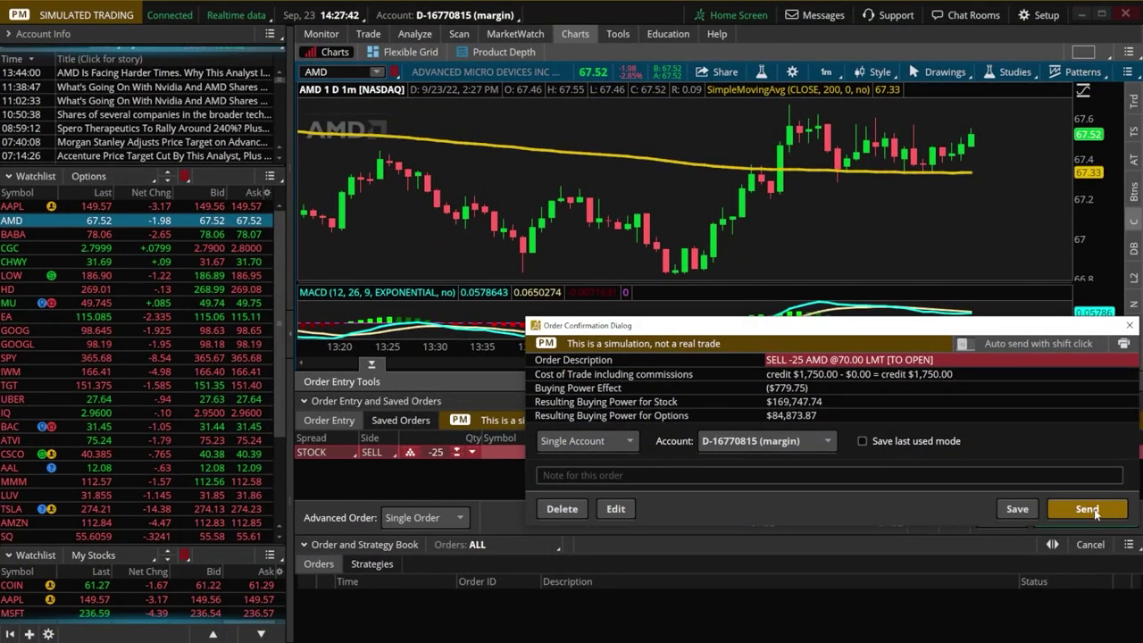
{"action": "left_click", "coordinate": [1088, 509]}
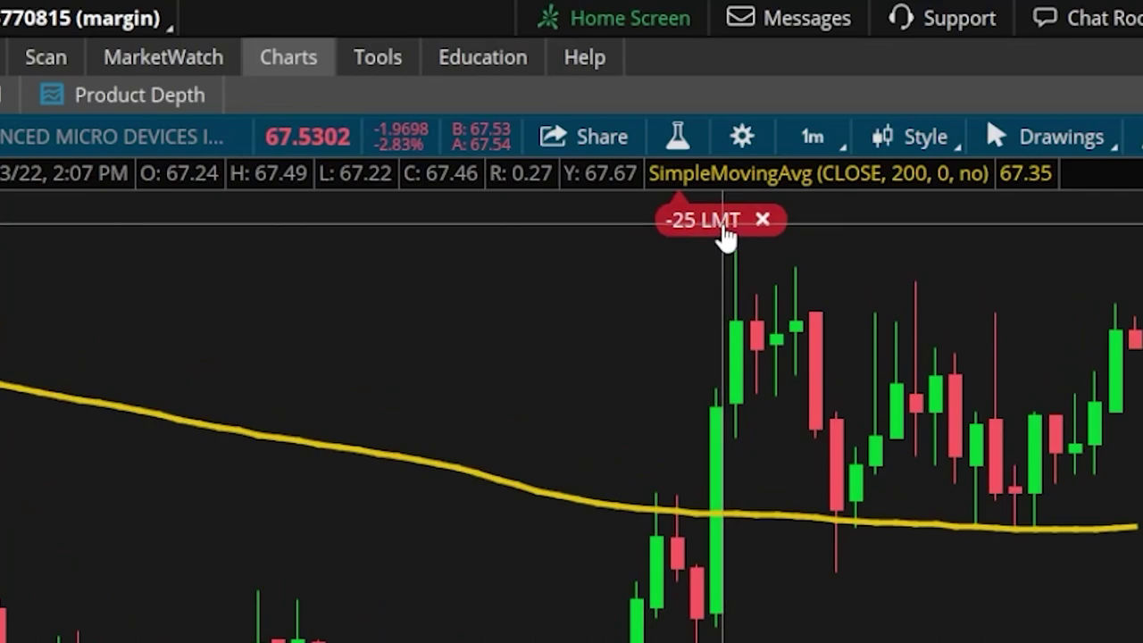
{"action": "mouse_move", "coordinate": [719, 234]}
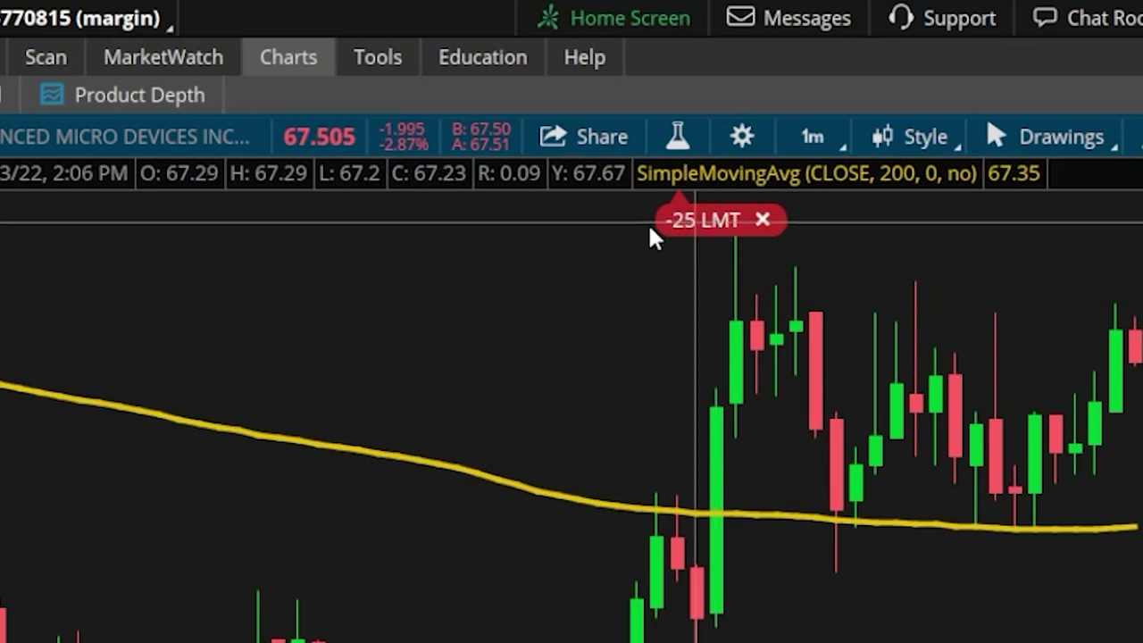
{"action": "left_click", "coordinate": [268, 57]}
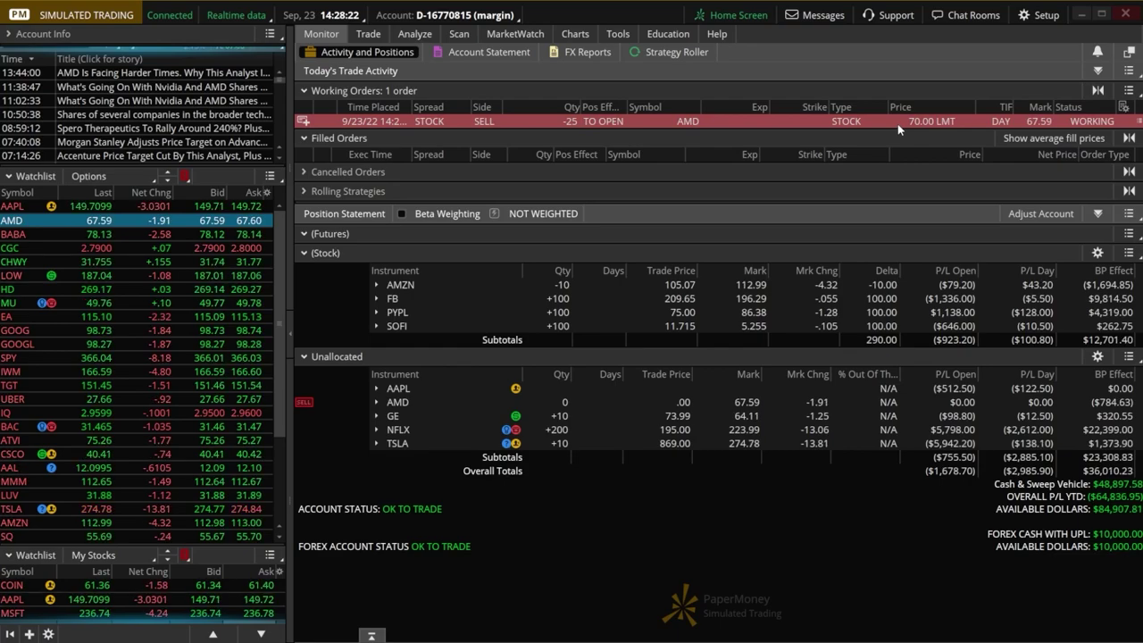
Show the -25 limit order's line on the AMD chart and review the actions available for the order.
{"action": "left_click", "coordinate": [588, 34]}
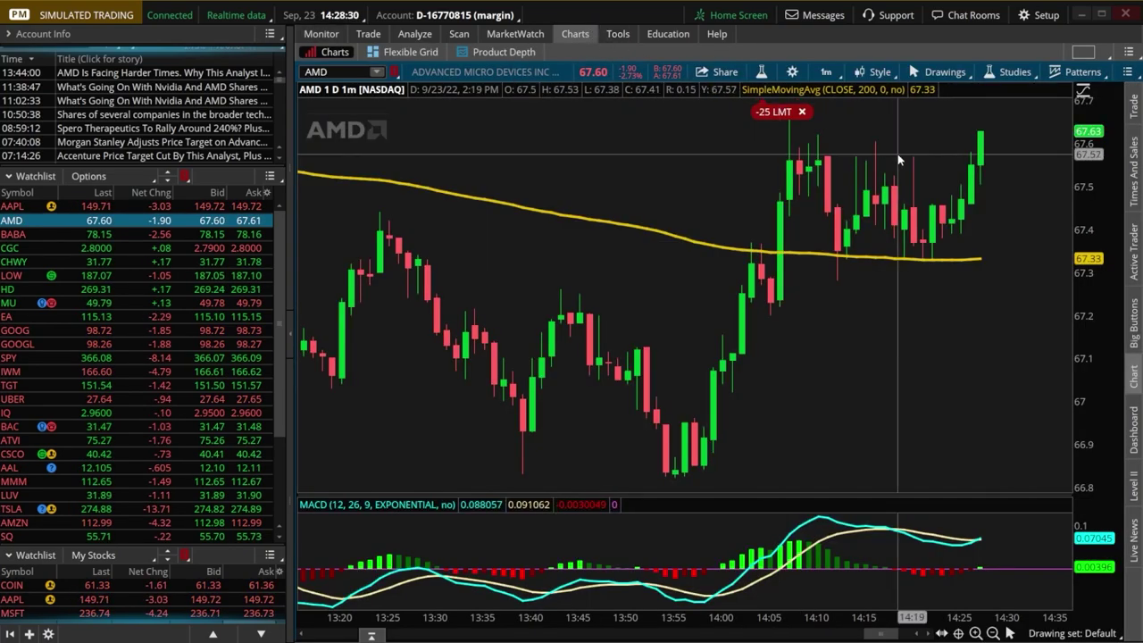
{"action": "left_click", "coordinate": [992, 632]}
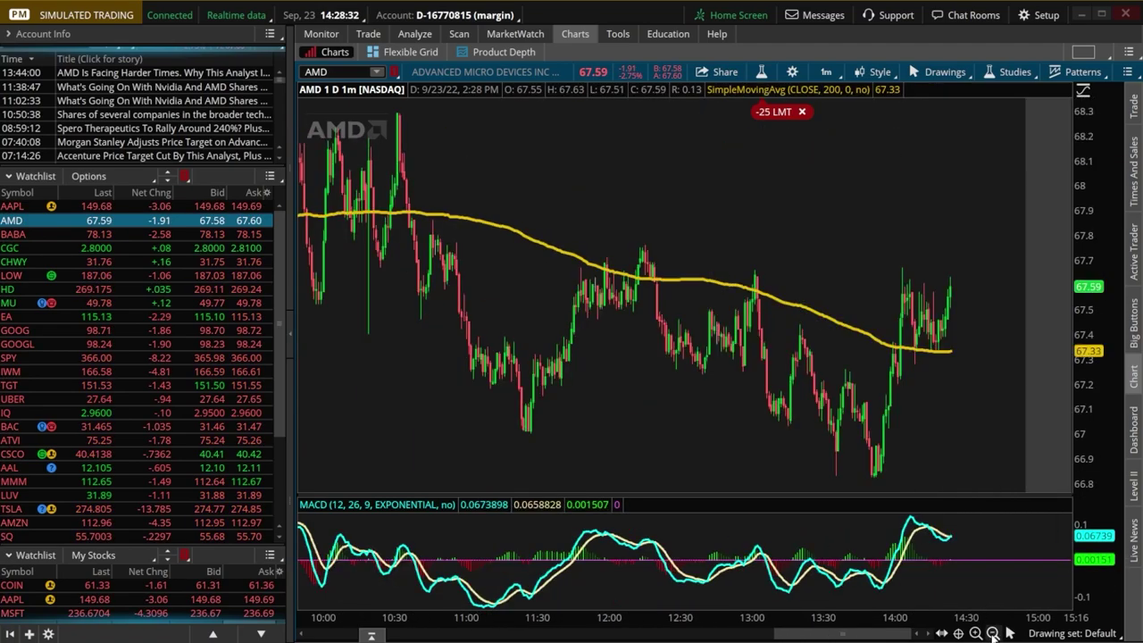
{"action": "left_click", "coordinate": [992, 632]}
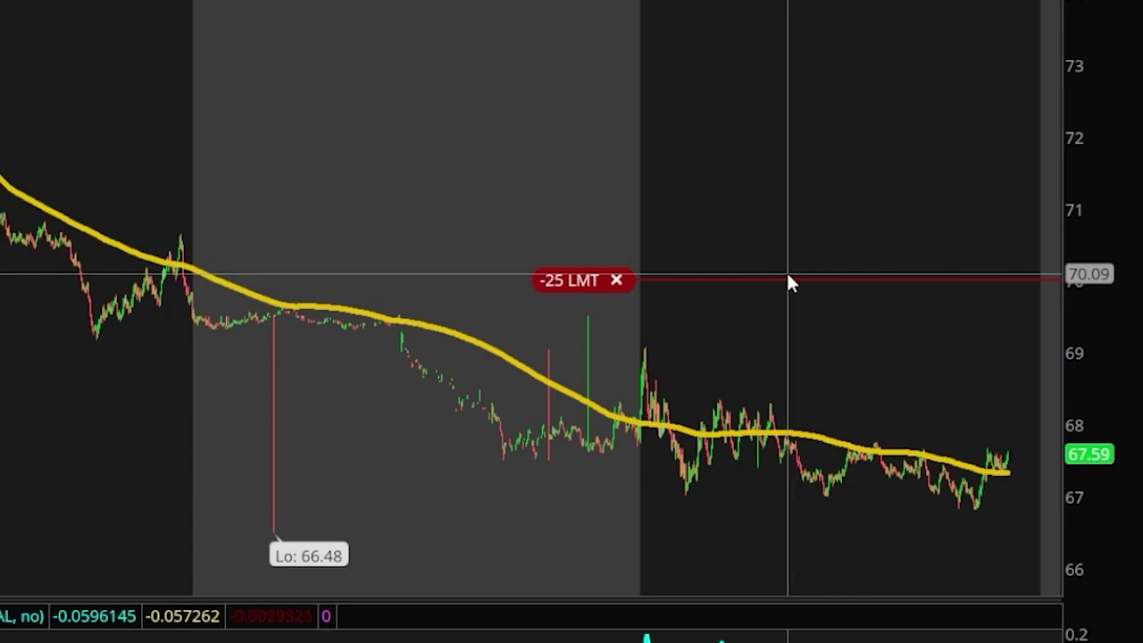
{"action": "right_click", "coordinate": [601, 284]}
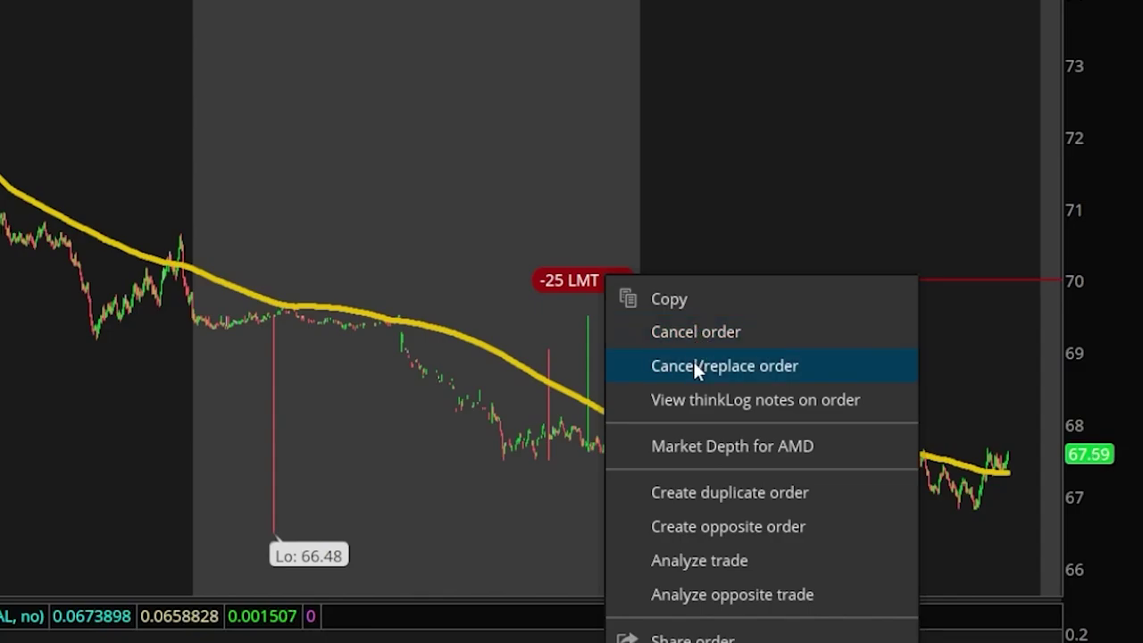
{"action": "left_click", "coordinate": [578, 331]}
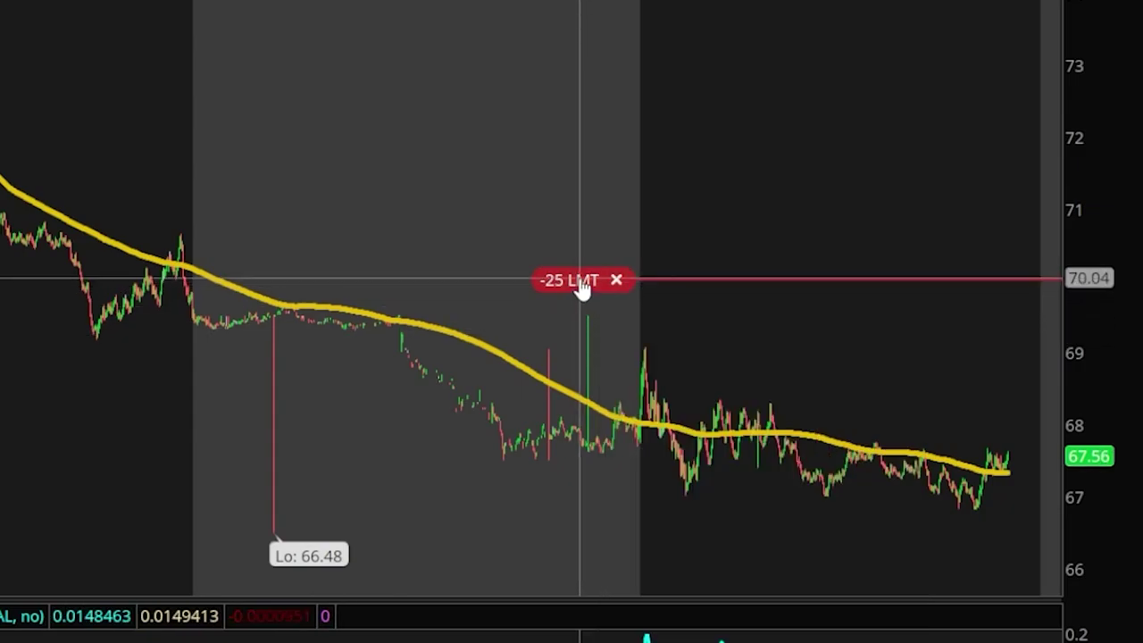
Move the AMD sell order on the chart to a limit price of 67.44 and send the replacement order.
{"action": "left_click_drag", "start_coordinate": [582, 283], "coordinate": [612, 350]}
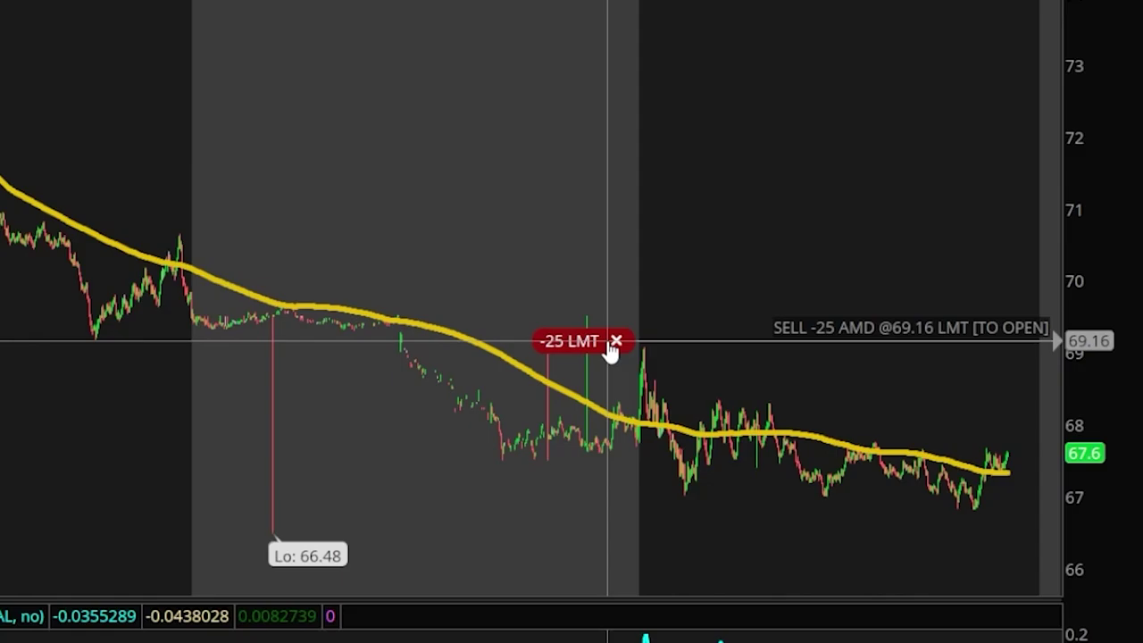
{"action": "left_click_drag", "start_coordinate": [610, 350], "coordinate": [605, 476]}
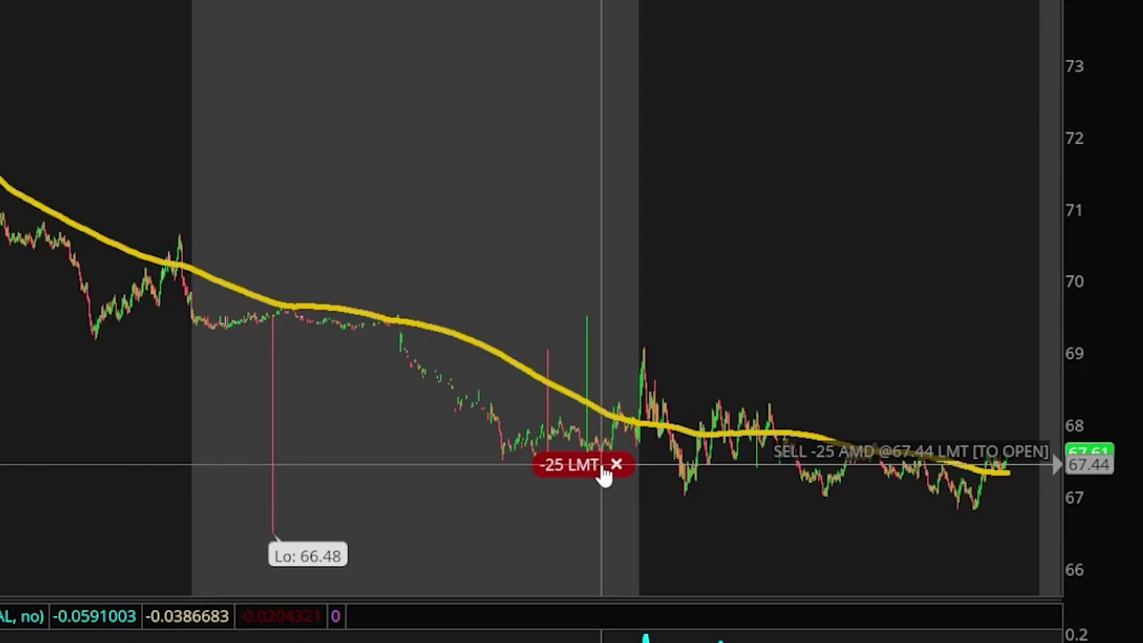
{"action": "left_click", "coordinate": [604, 473]}
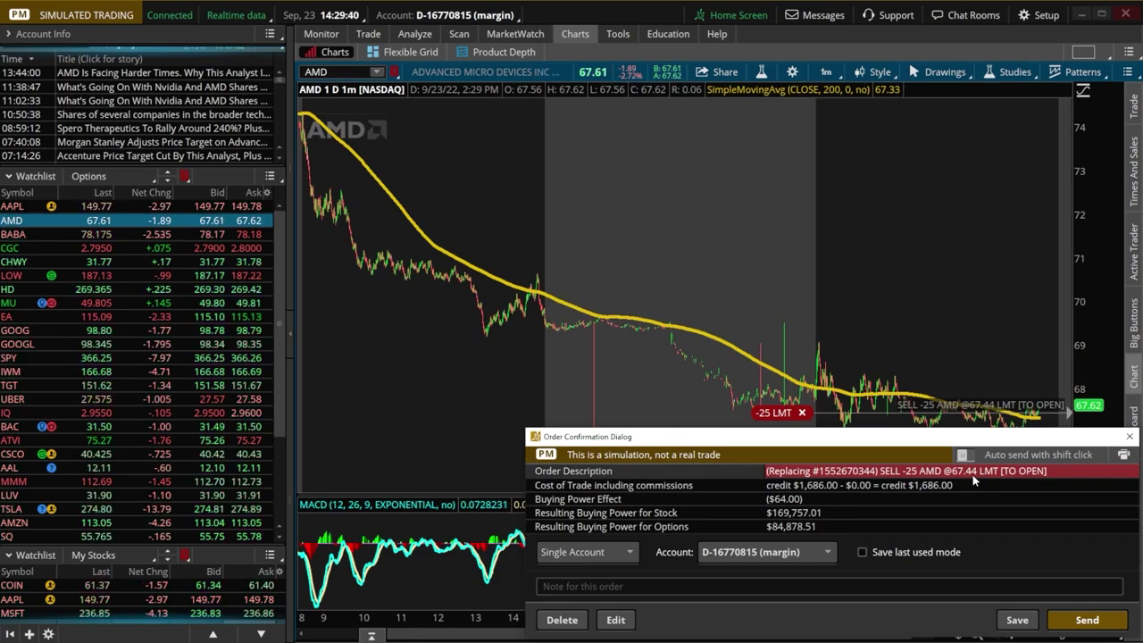
{"action": "left_click", "coordinate": [1072, 625]}
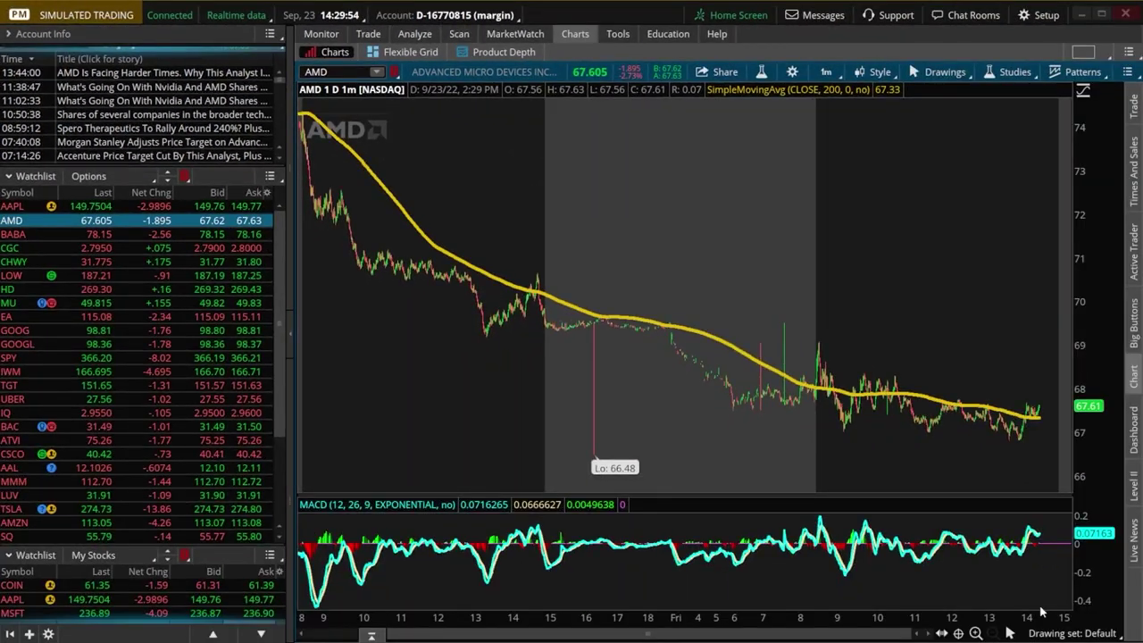
From the account's activity and positions, create a BUY +25 closing order for the AMD short position.
{"action": "left_click", "coordinate": [333, 34]}
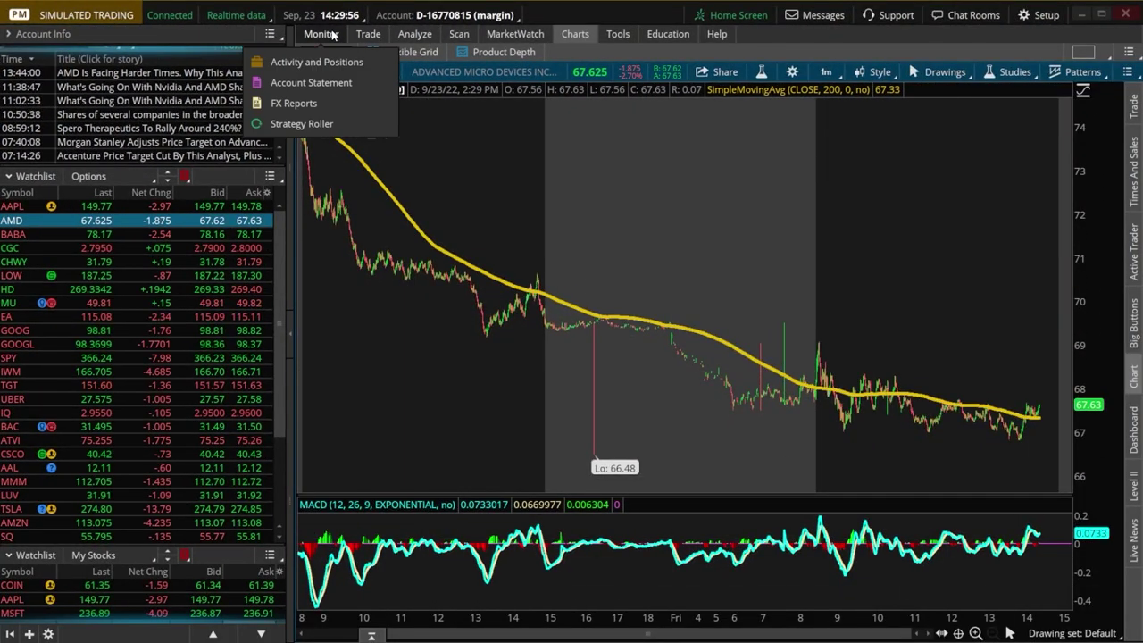
{"action": "left_click", "coordinate": [333, 34]}
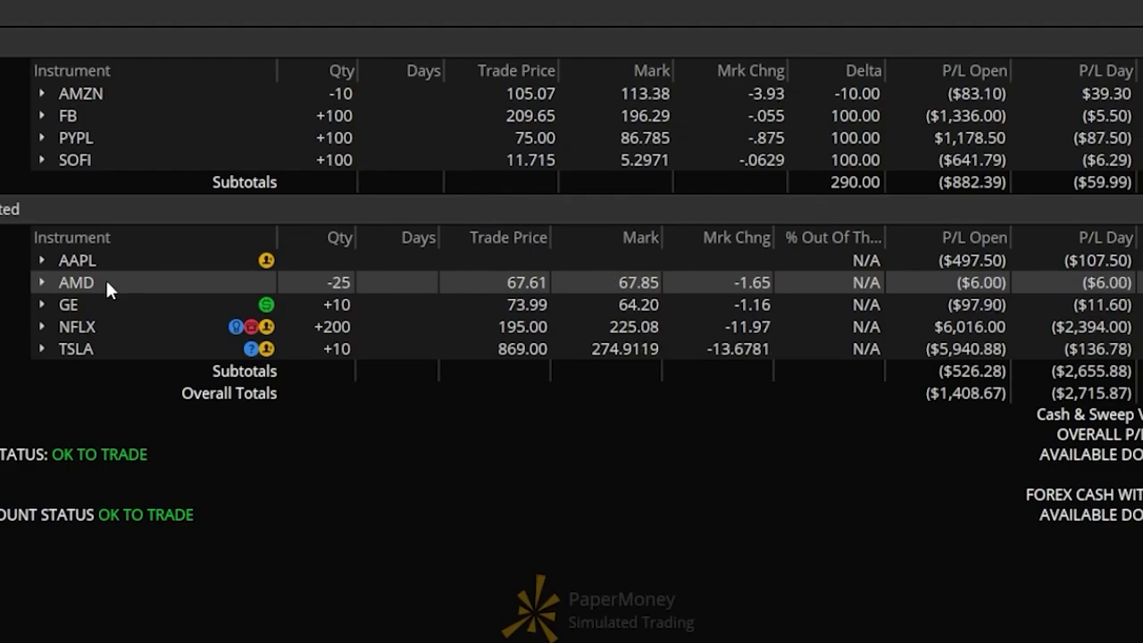
{"action": "right_click", "coordinate": [106, 287]}
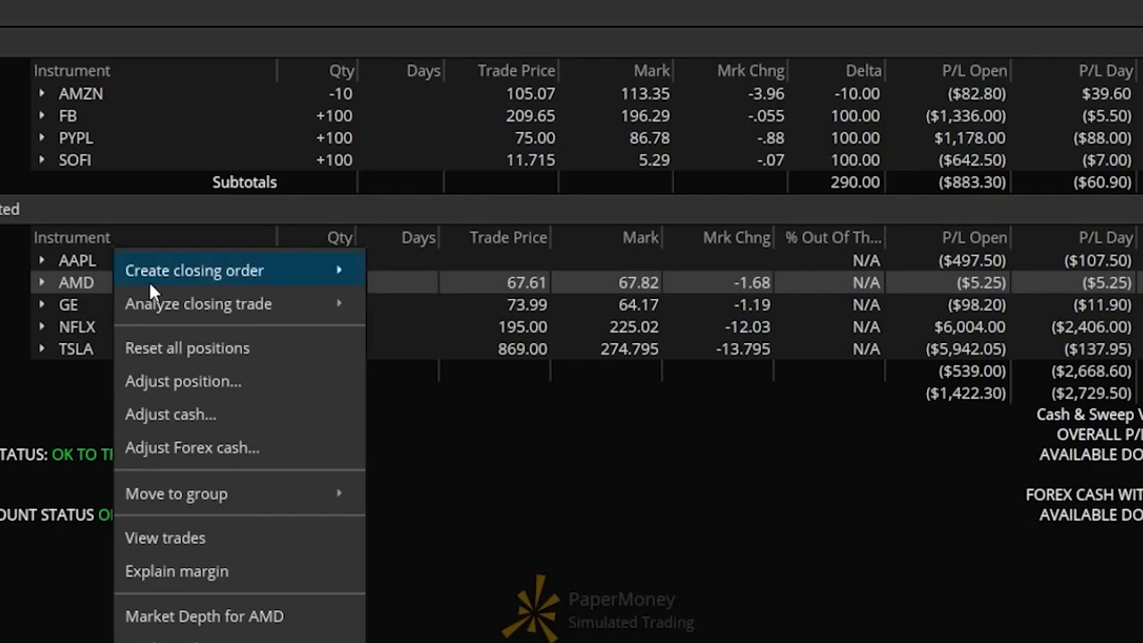
{"action": "mouse_move", "coordinate": [203, 281]}
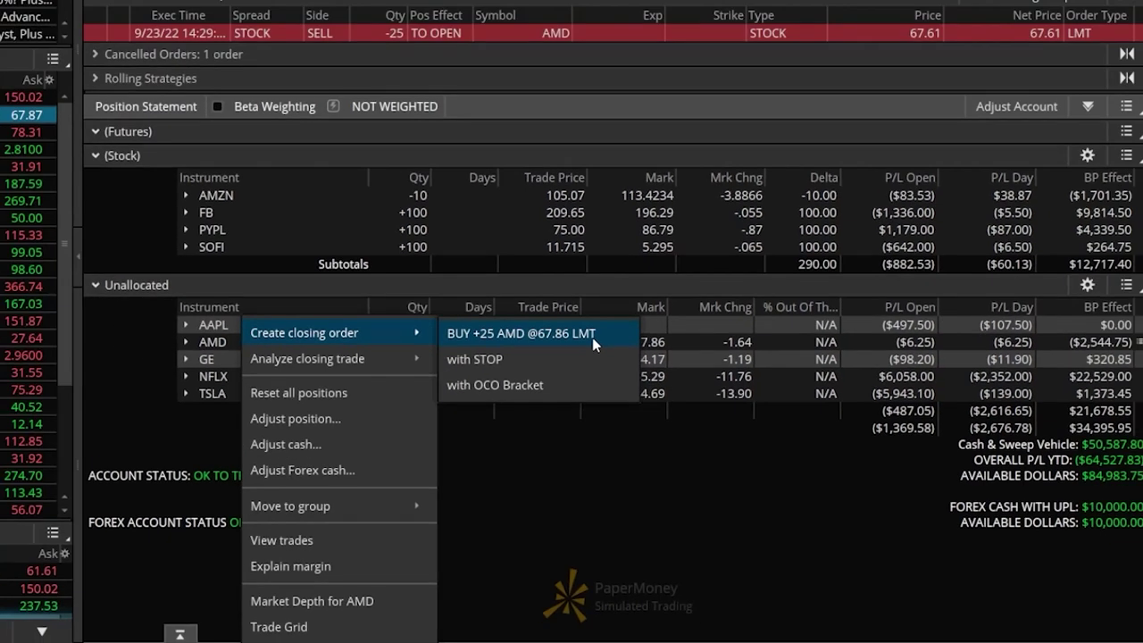
{"action": "left_click", "coordinate": [565, 274]}
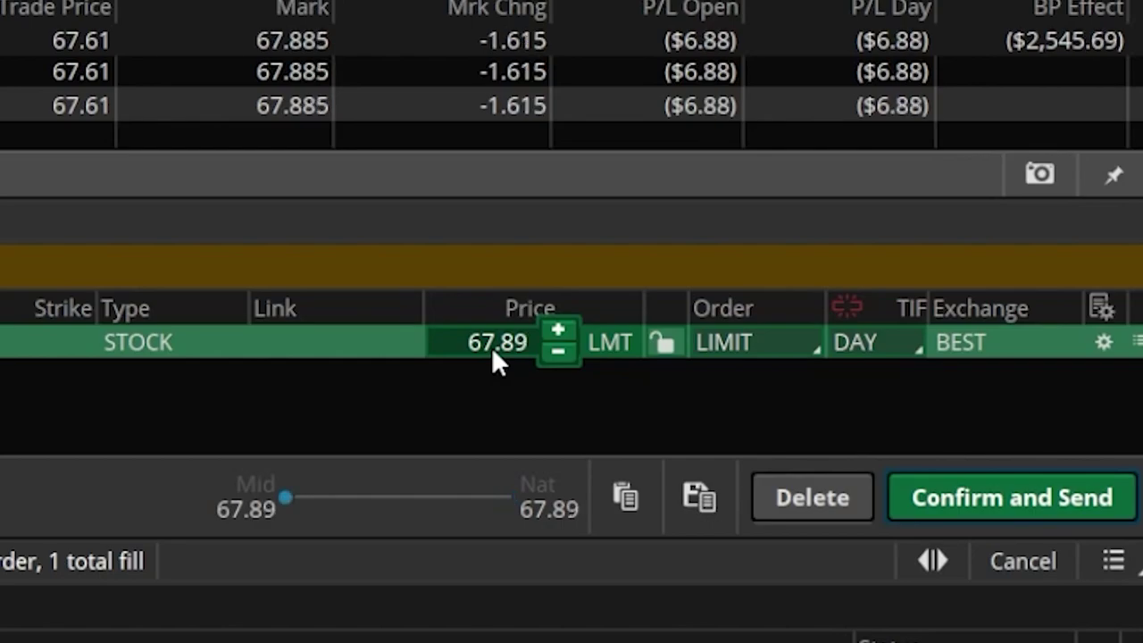
Change the AMD closing order's type to MARKET, and confirm and send it.
{"action": "left_click", "coordinate": [766, 336]}
{"action": "left_click", "coordinate": [763, 406]}
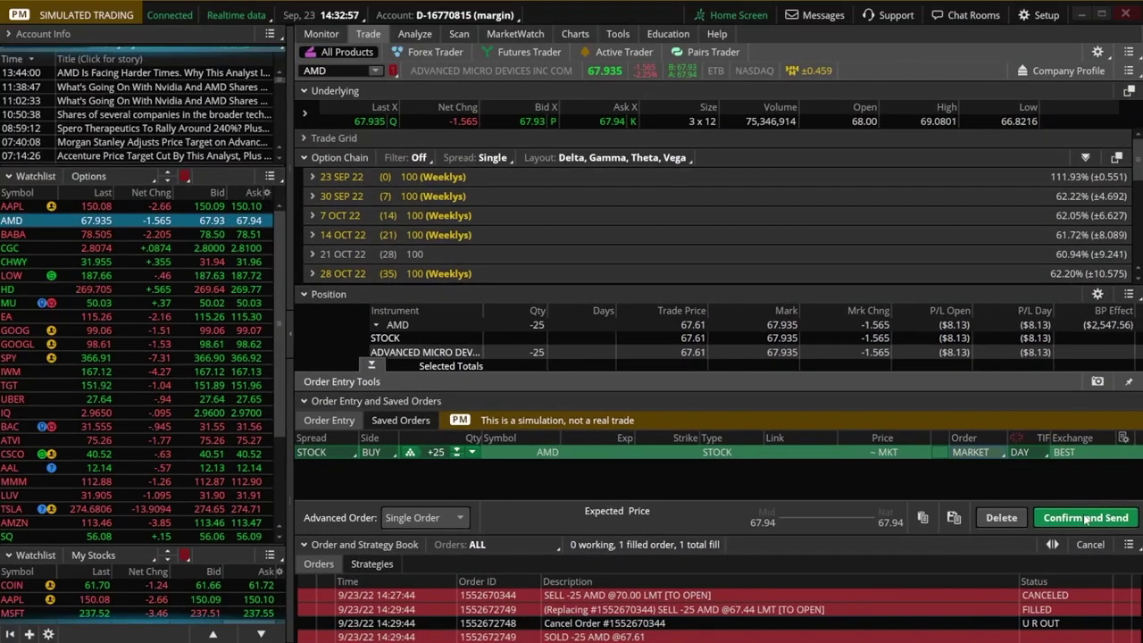
{"action": "left_click", "coordinate": [1086, 518]}
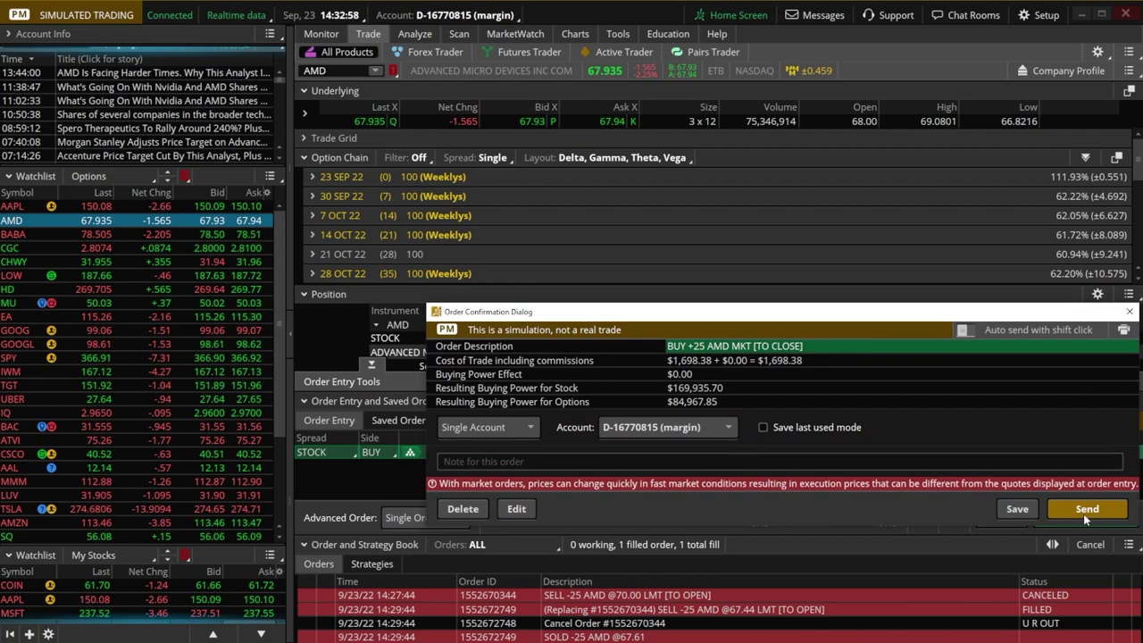
{"action": "left_click", "coordinate": [1094, 513]}
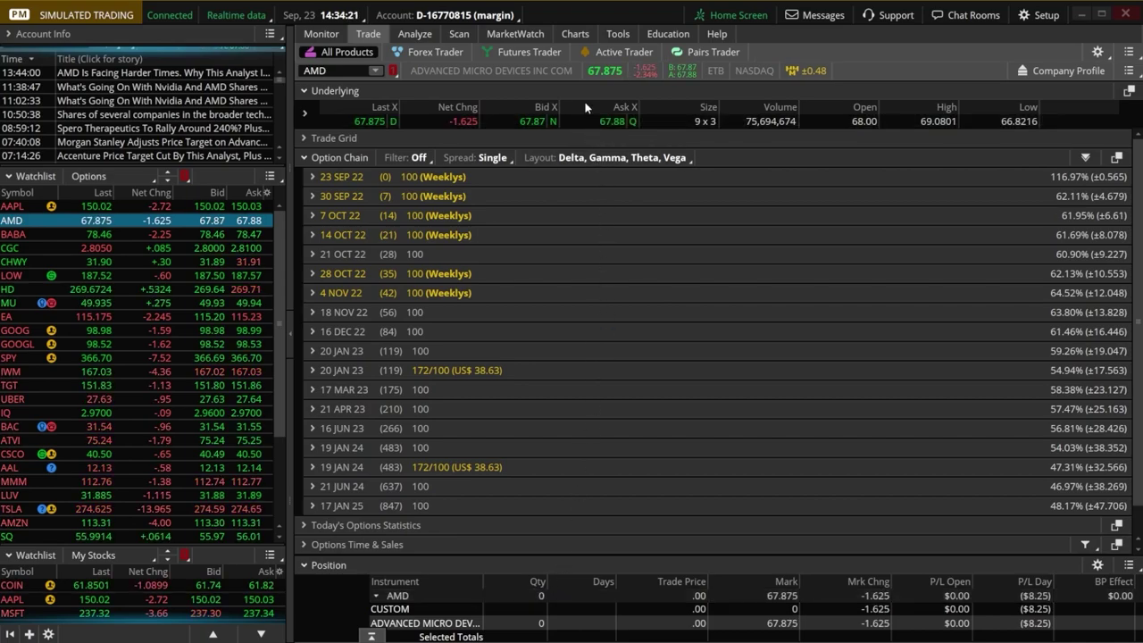
Open the Active Trader ladder beside the AMD chart and enable auto send for its orders.
{"action": "left_click", "coordinate": [583, 35]}
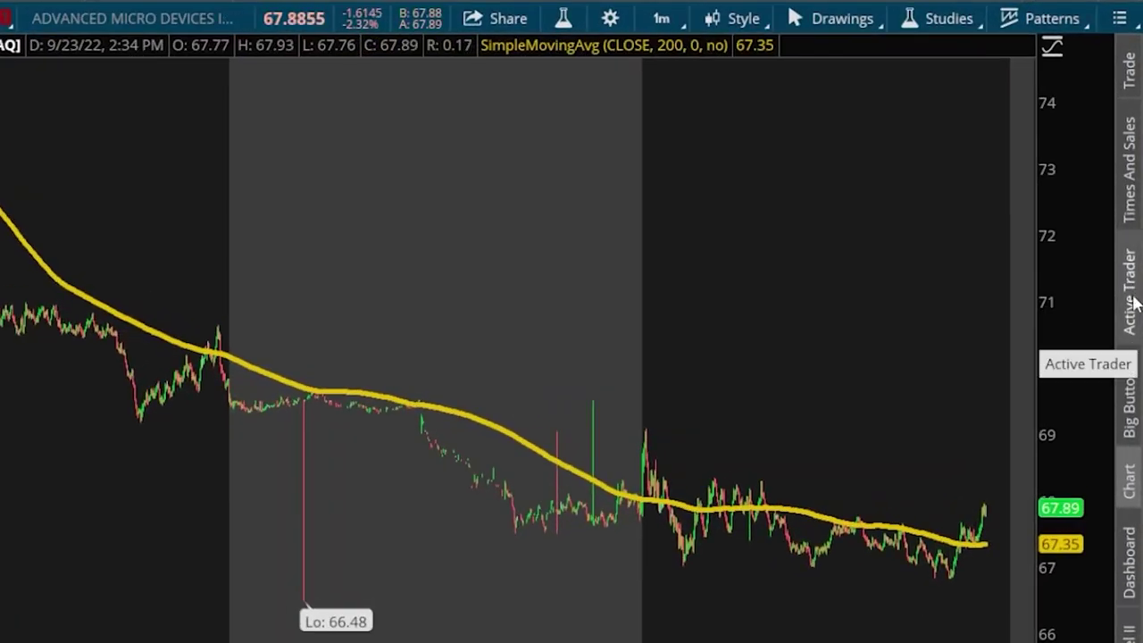
{"action": "left_click", "coordinate": [1130, 304]}
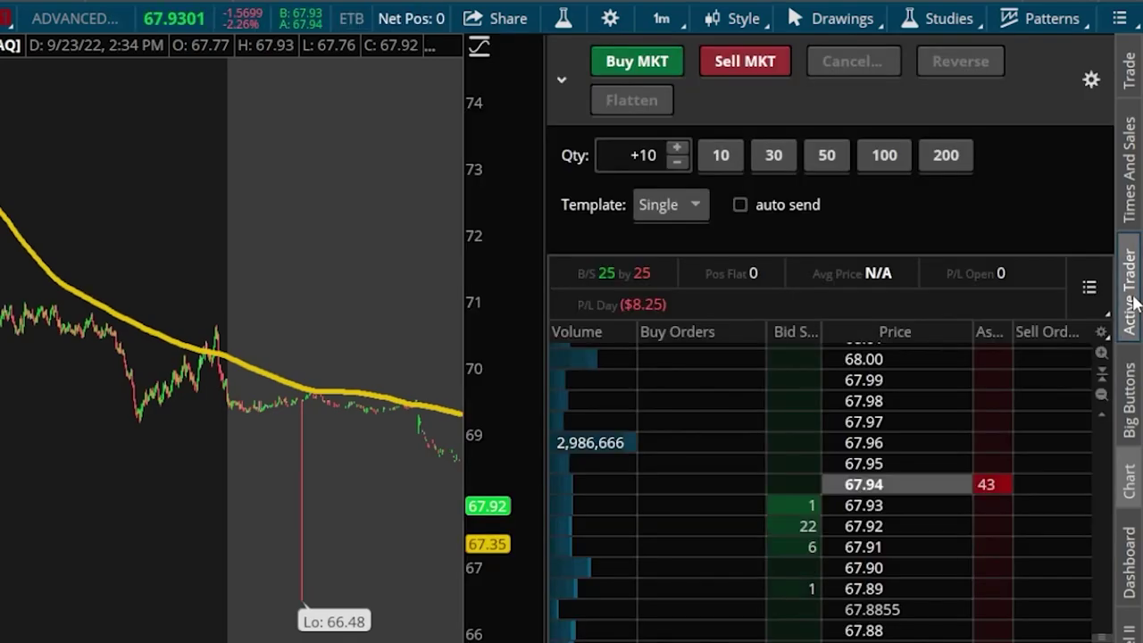
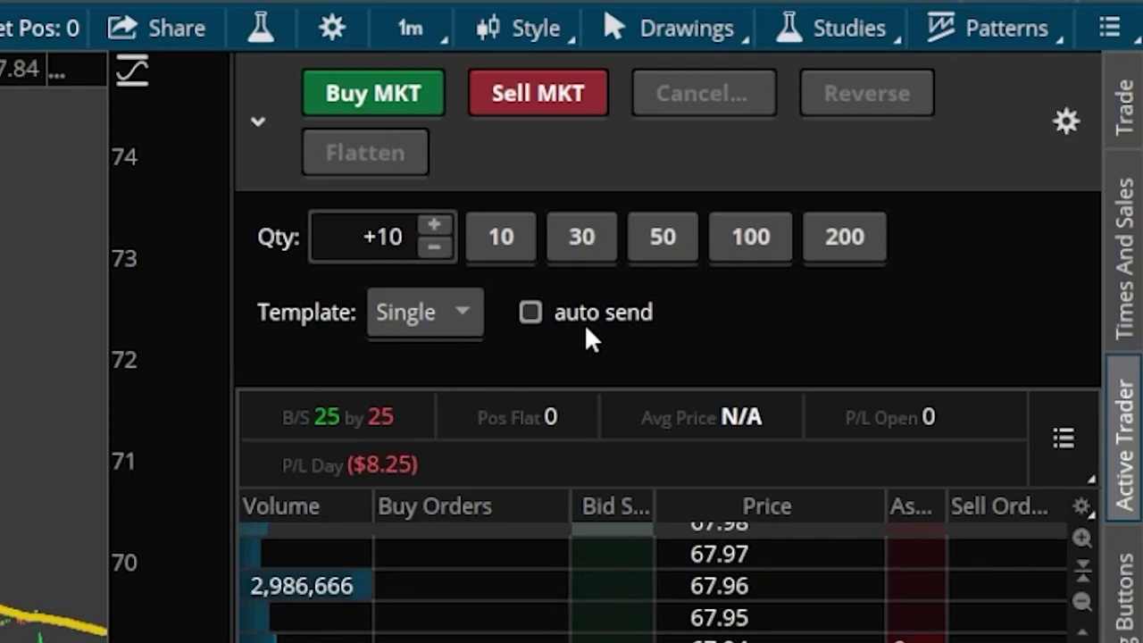
{"action": "left_click", "coordinate": [529, 313]}
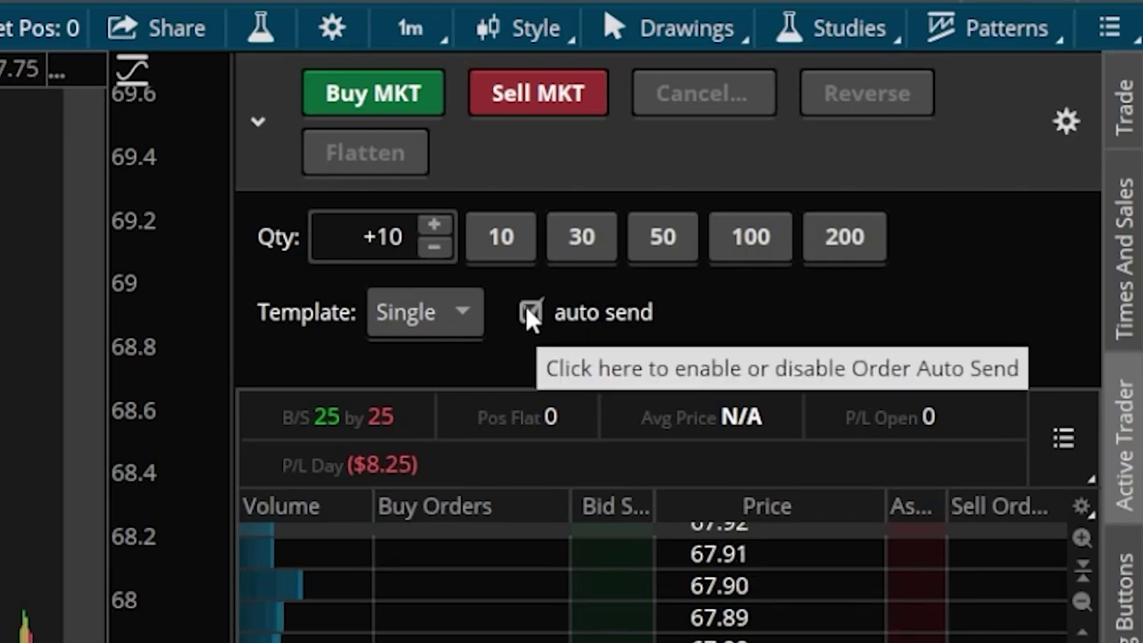
Sell short 10 AMD shares at market, and buy 10 back at market to close the position.
{"action": "left_click", "coordinate": [528, 90]}
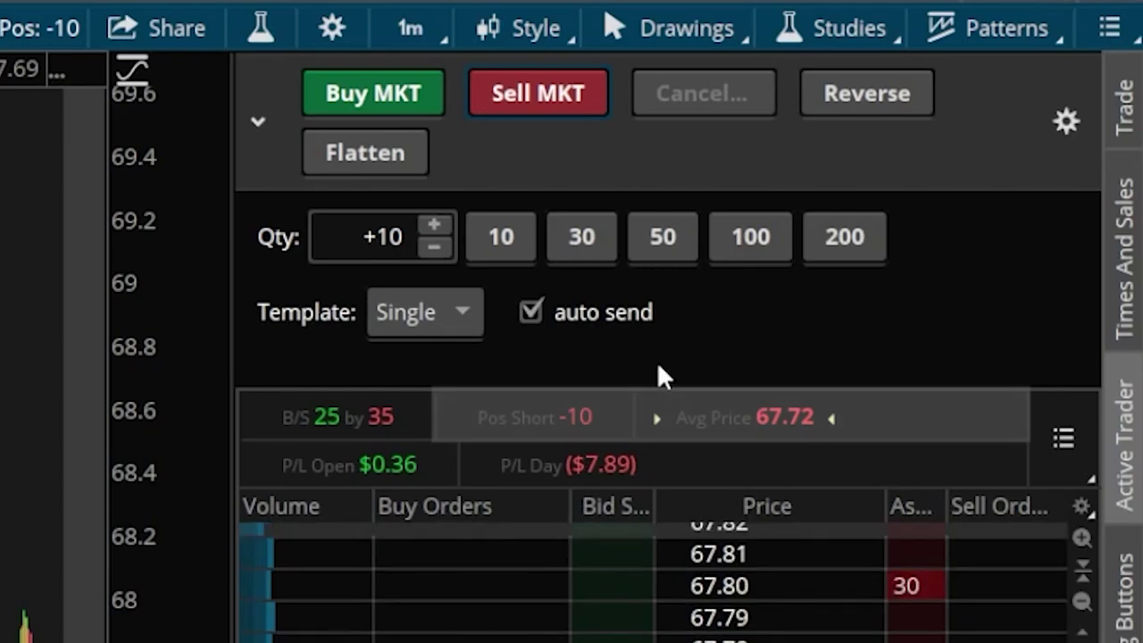
{"action": "left_click", "coordinate": [414, 103]}
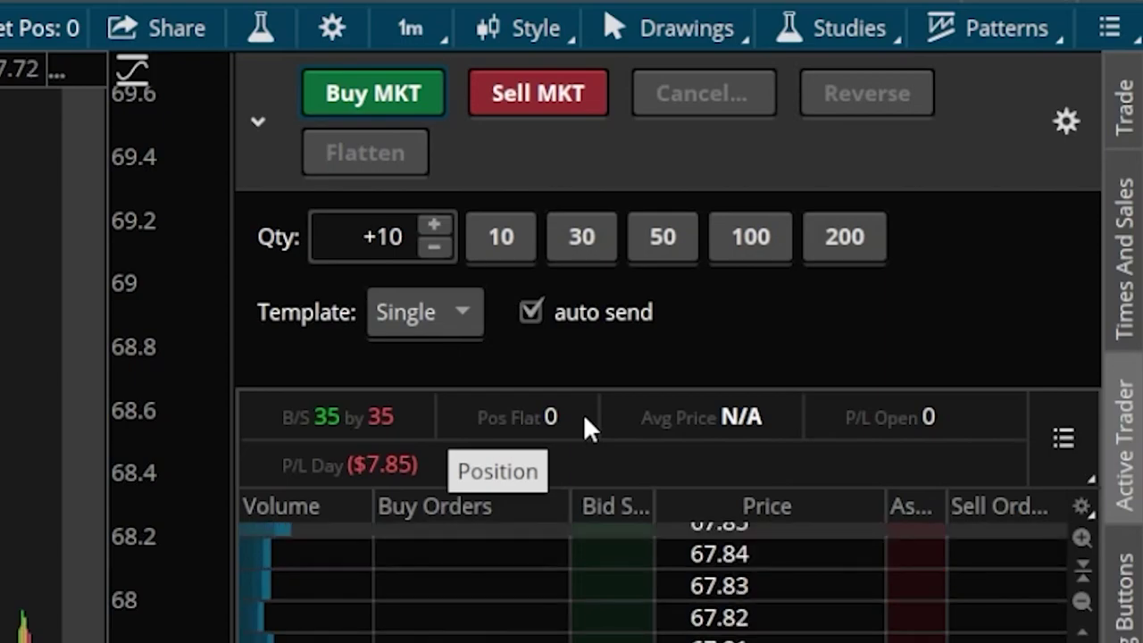
Short AMD at market with two 10-share sell orders, and flatten the whole position.
{"action": "left_click", "coordinate": [534, 94]}
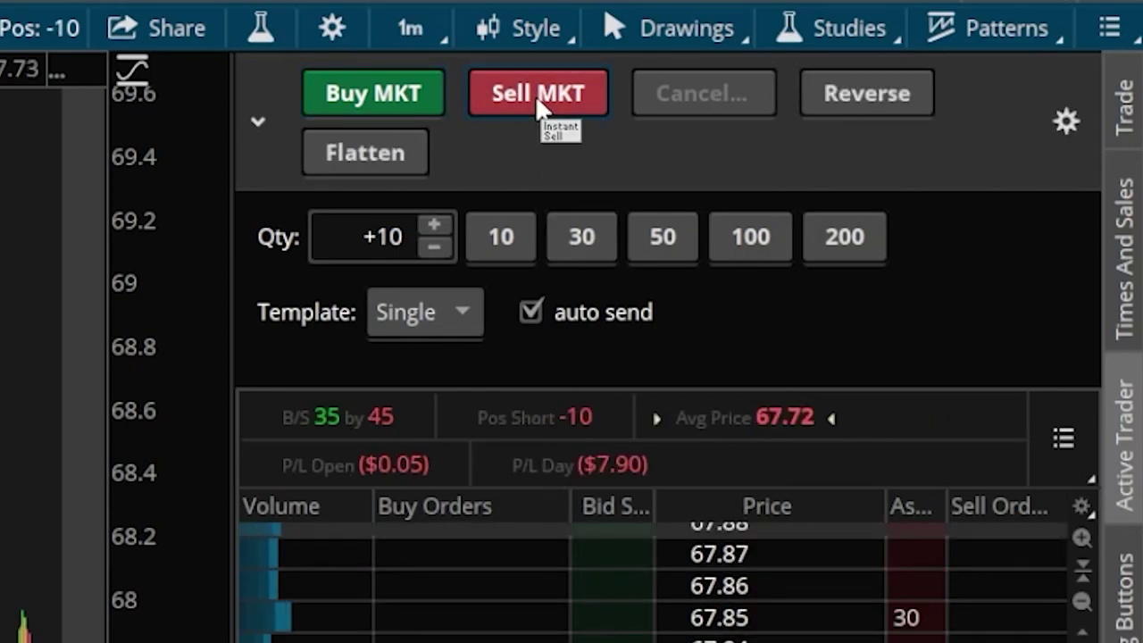
{"action": "left_click", "coordinate": [535, 93]}
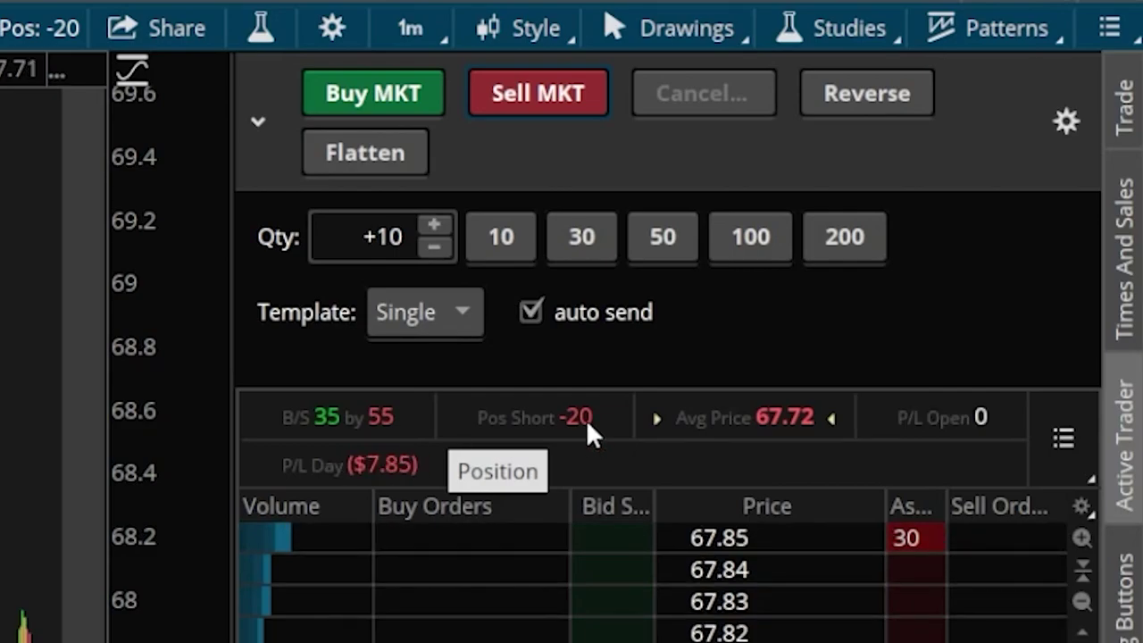
{"action": "left_click", "coordinate": [378, 157]}
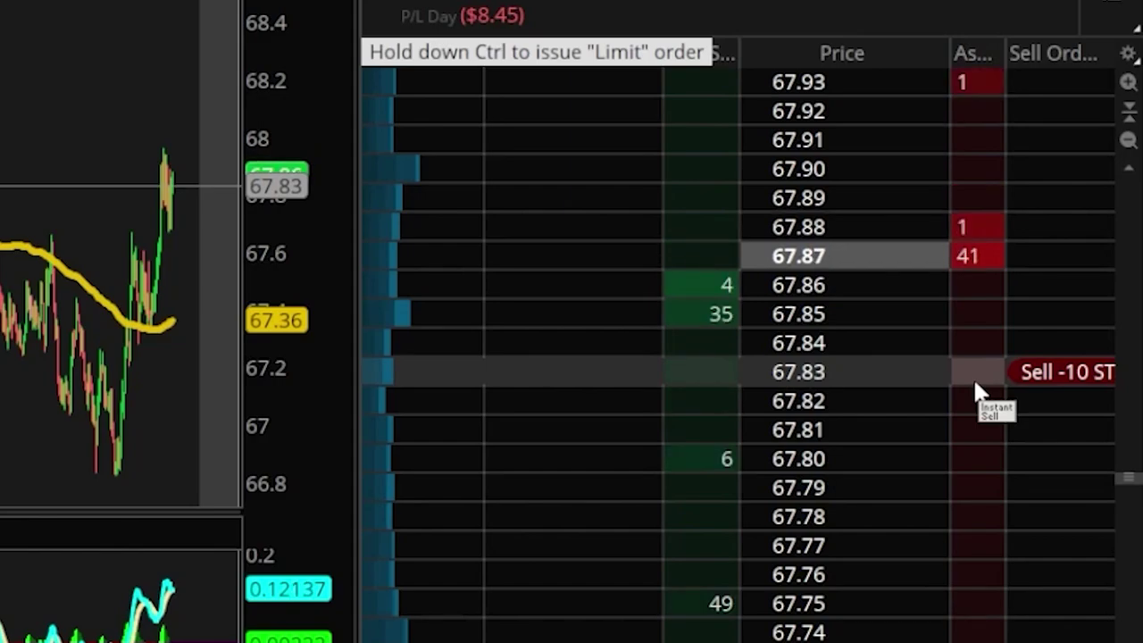
Place a sell limit order for 10 AMD shares at 68.00 from the price ladder.
{"action": "scroll", "coordinate": [853, 269], "scroll_direction": "up", "scroll_amount": 3}
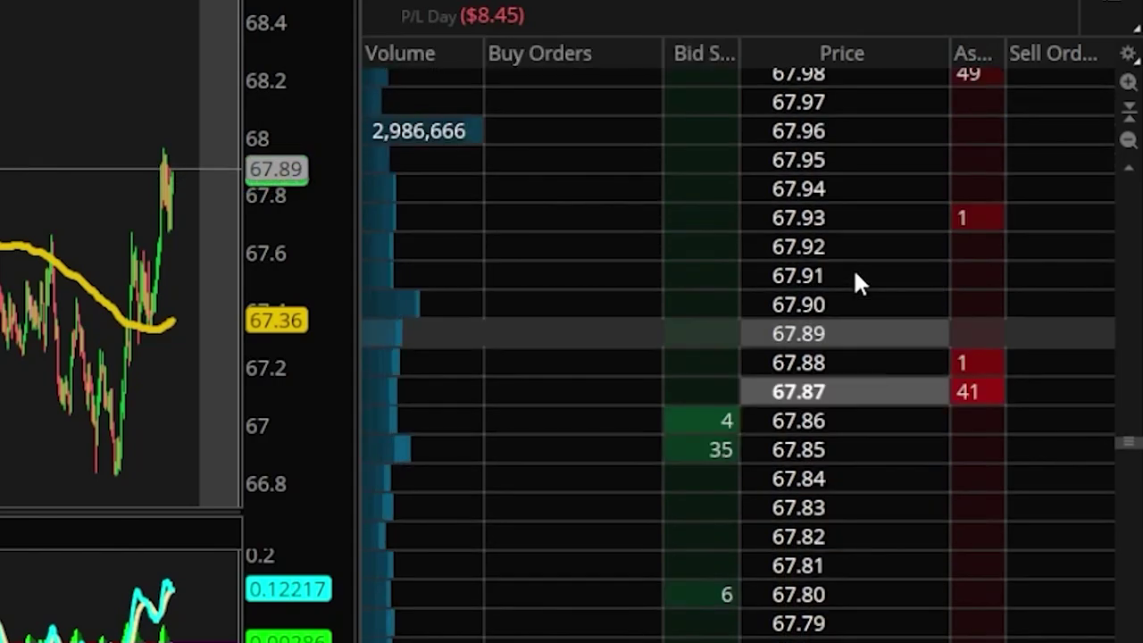
{"action": "scroll", "coordinate": [853, 284], "scroll_direction": "up", "scroll_amount": 3}
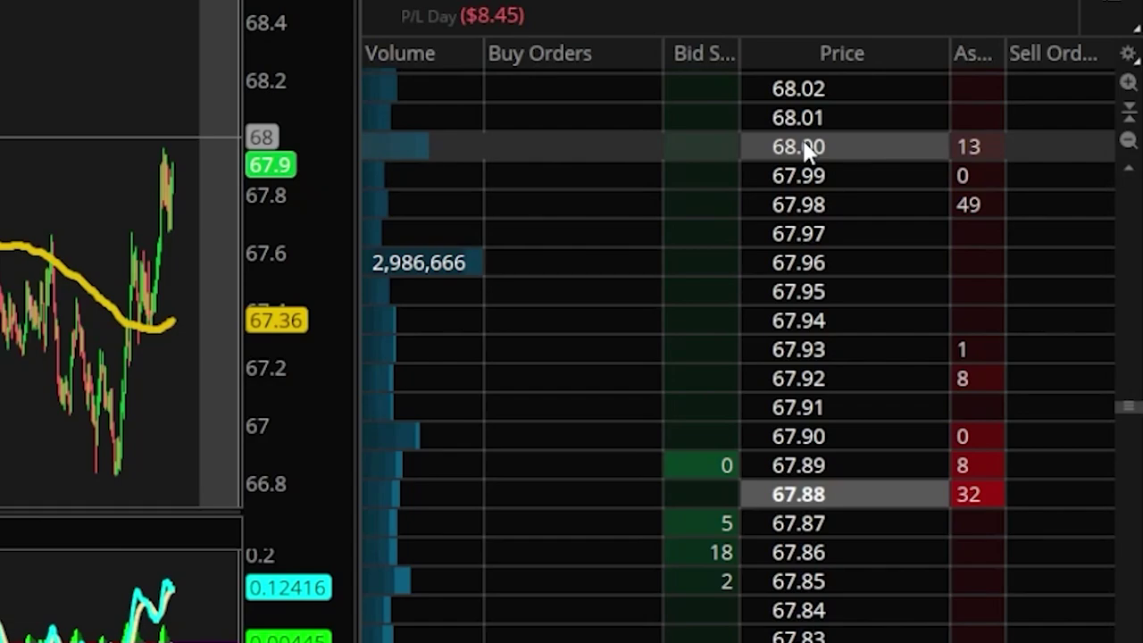
{"action": "left_click", "coordinate": [972, 149]}
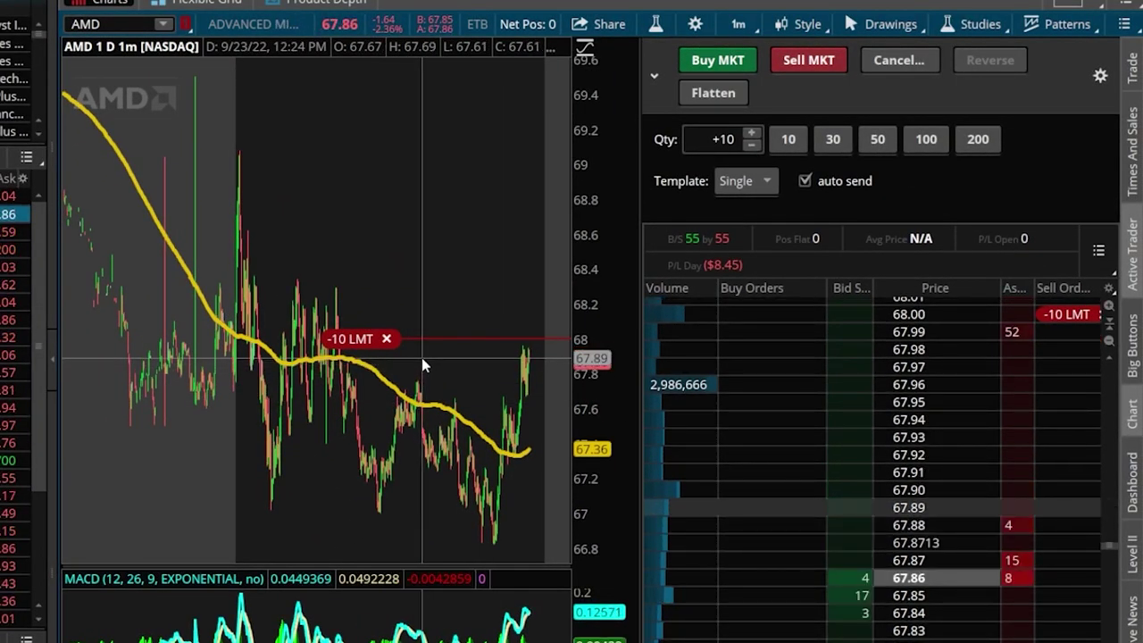
Move the AMD sell limit order up the chart to 68.13 and on to about 69.01, and cancel it.
{"action": "left_click_drag", "start_coordinate": [357, 348], "coordinate": [341, 323]}
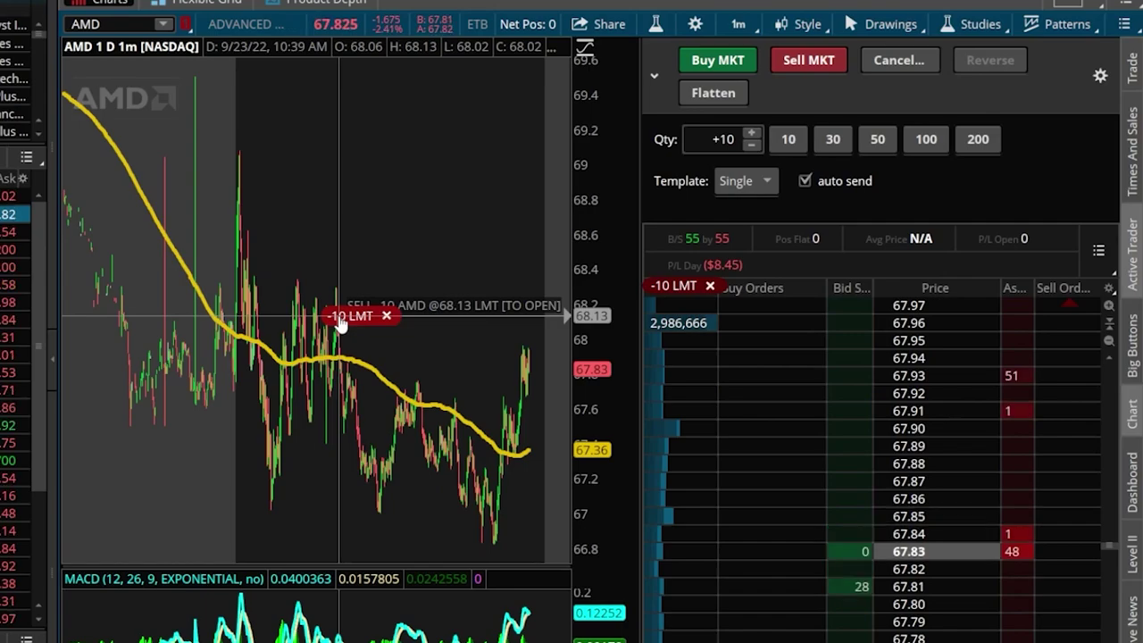
{"action": "left_click_drag", "start_coordinate": [340, 322], "coordinate": [353, 170]}
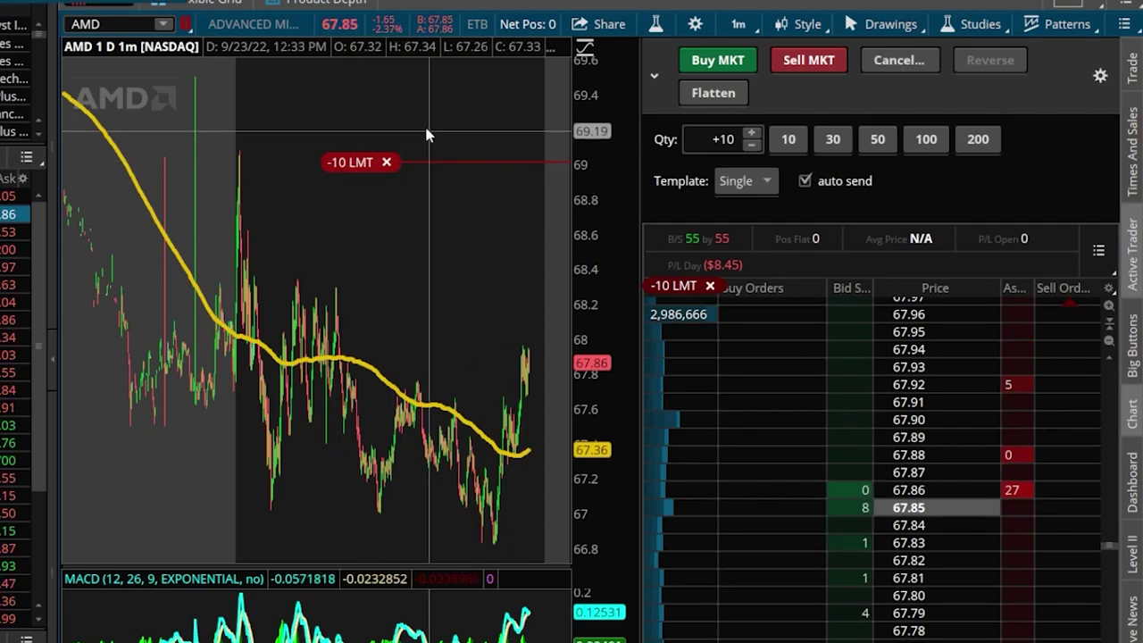
{"action": "left_click", "coordinate": [386, 163]}
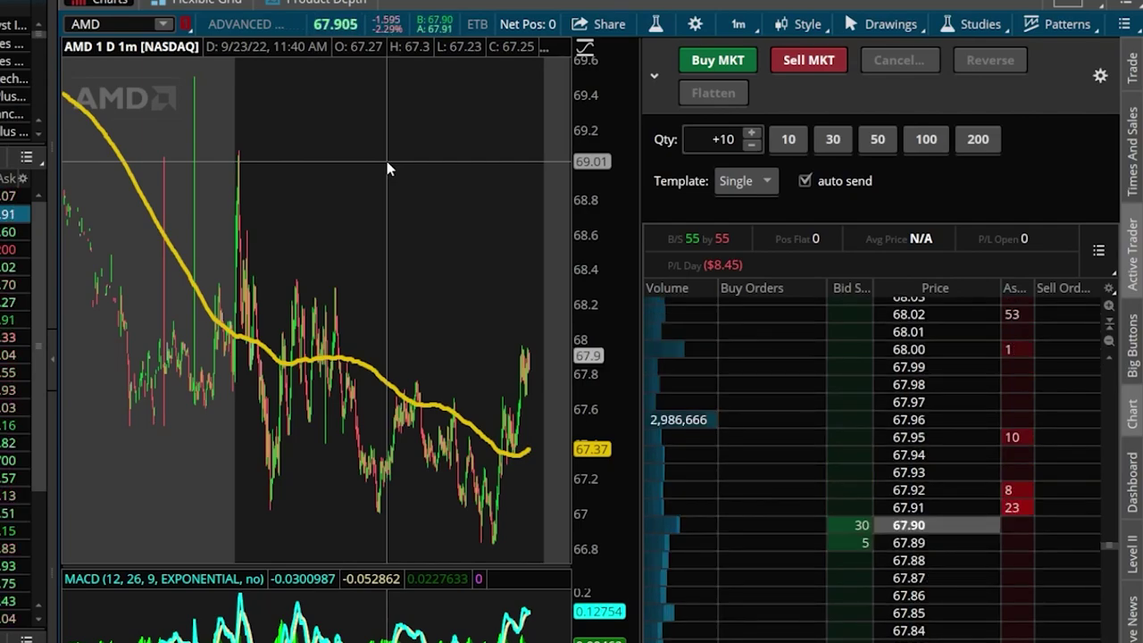
Apply the TRG w/ bracket order template and set the offset of its LIMIT order to +.50.
{"action": "left_click", "coordinate": [738, 182]}
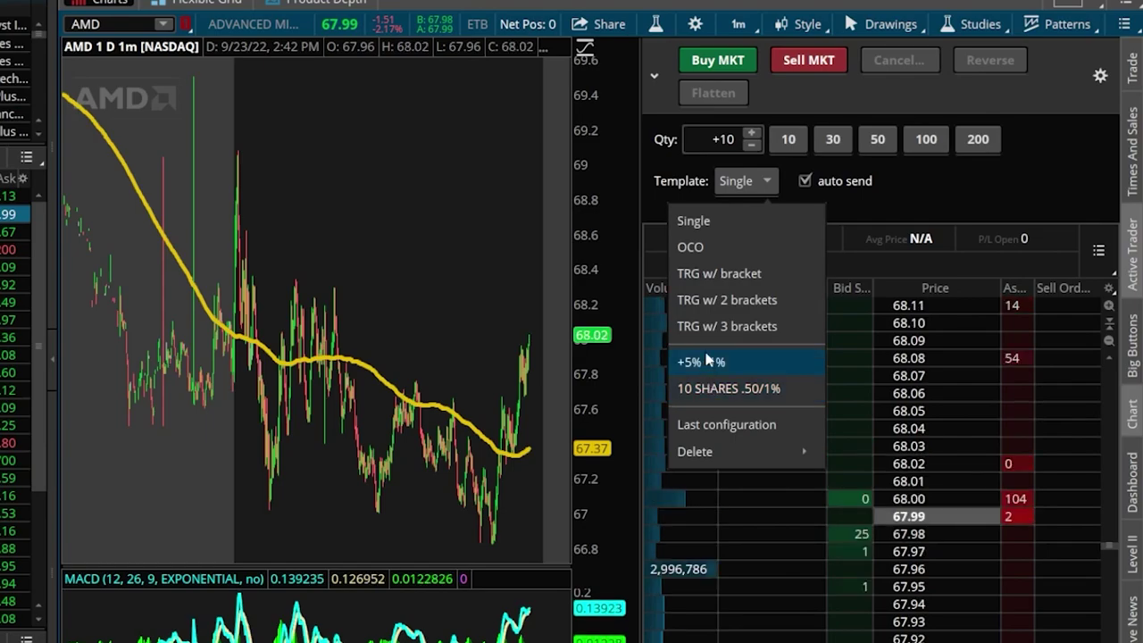
{"action": "left_click", "coordinate": [715, 274]}
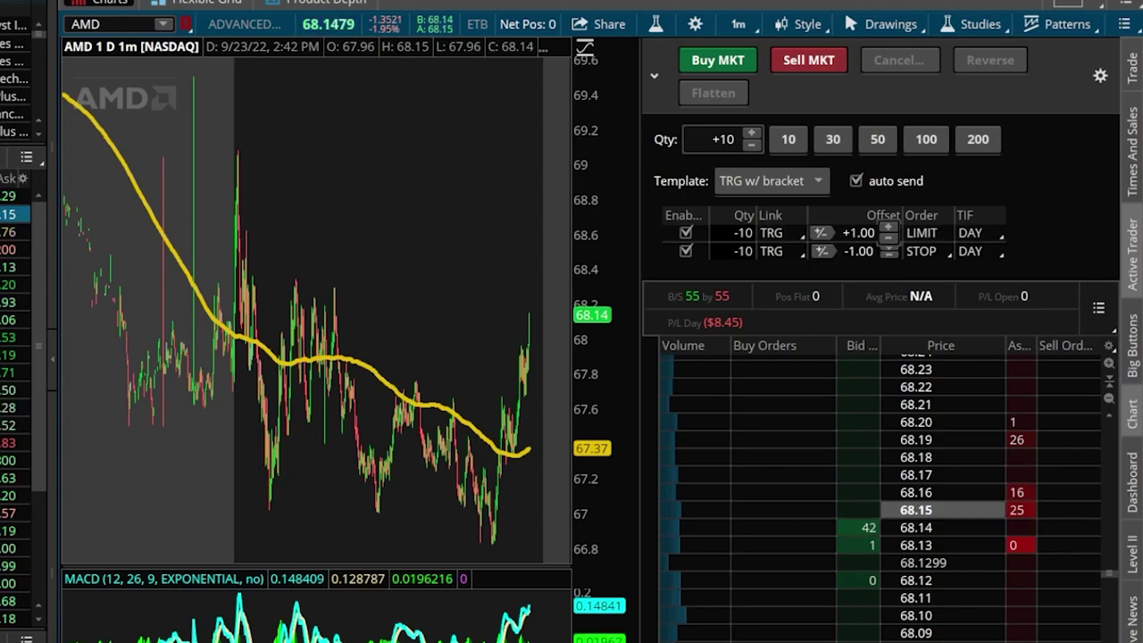
{"action": "double_click", "coordinate": [859, 233]}
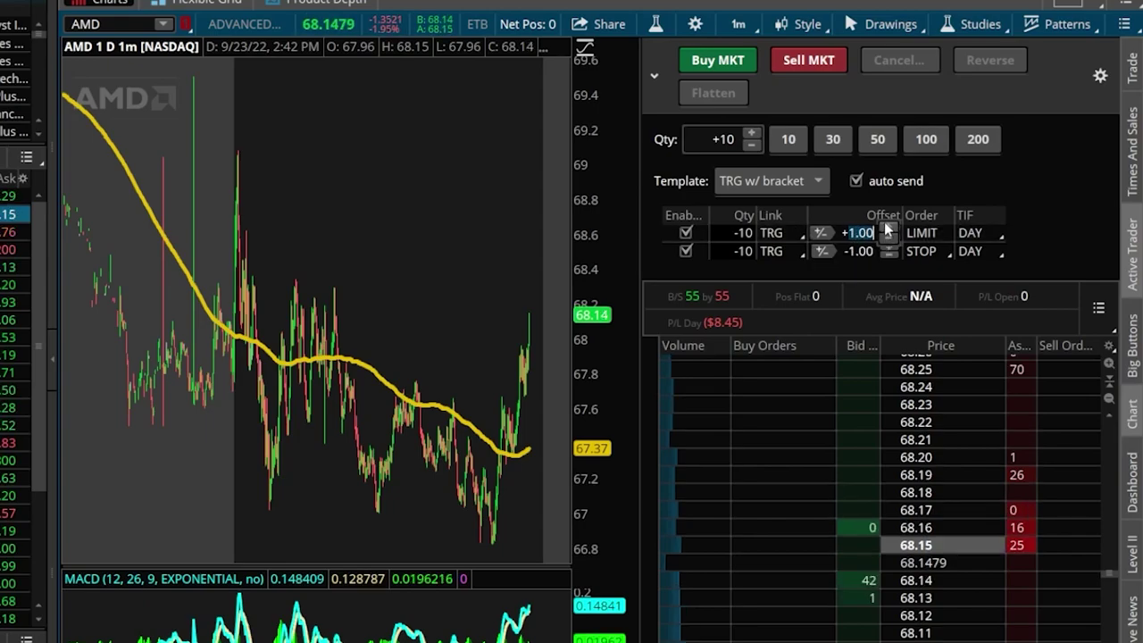
{"action": "type", "text": ".50"}
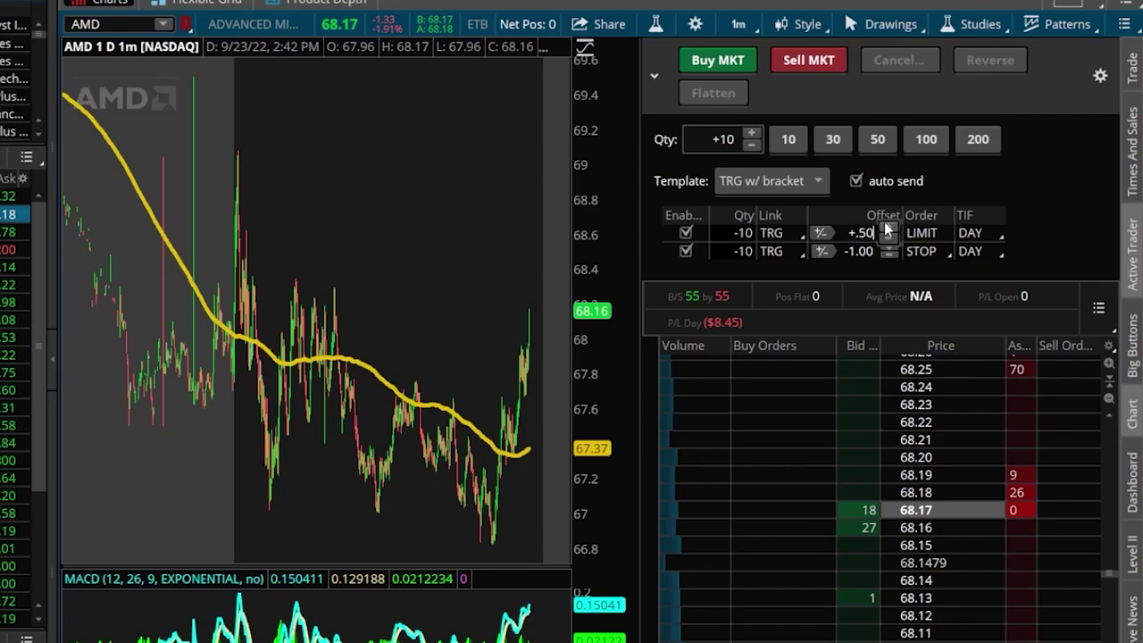
{"action": "key", "text": "Return"}
Set the offset of the bracket's STOP order to -.25.
{"action": "left_click", "coordinate": [851, 253]}
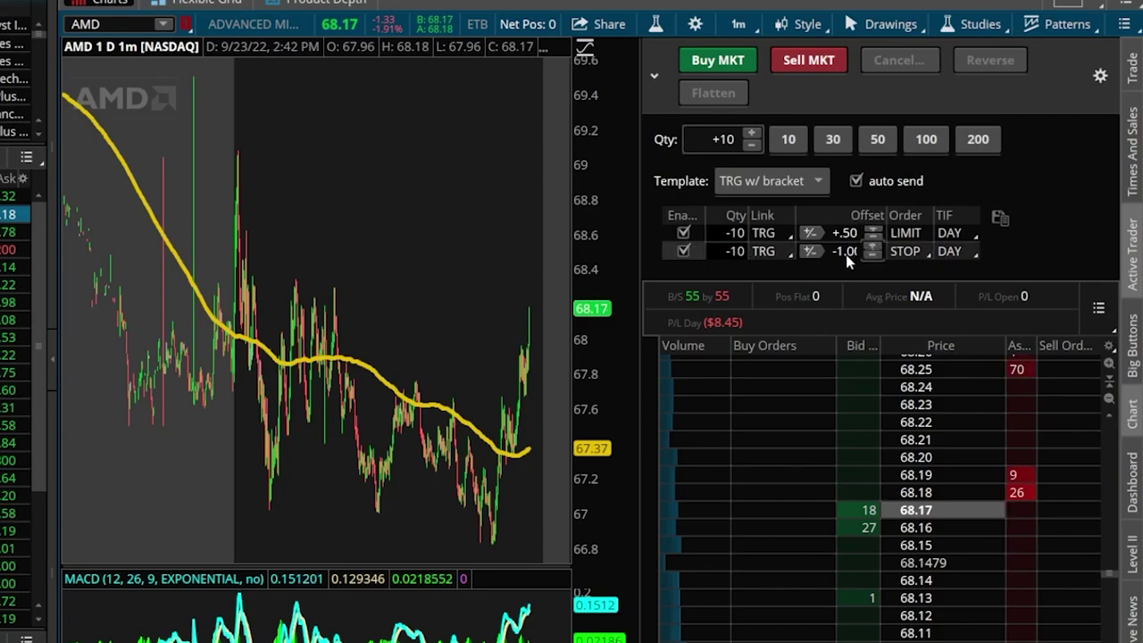
{"action": "double_click", "coordinate": [844, 251]}
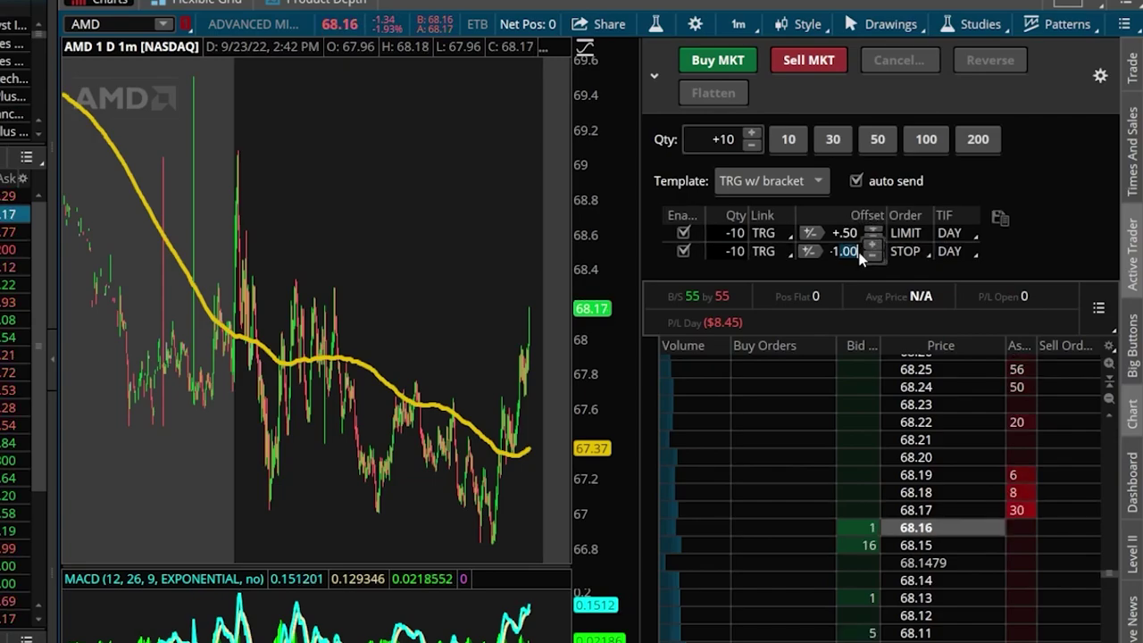
{"action": "key", "text": "BackSpace"}
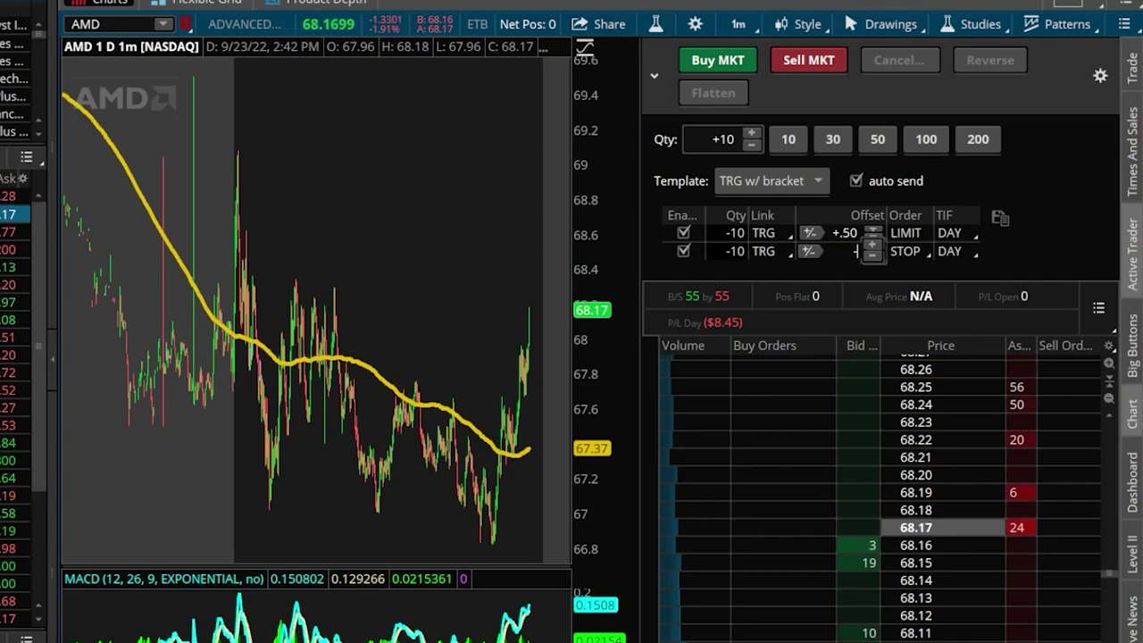
{"action": "type", "text": ".25"}
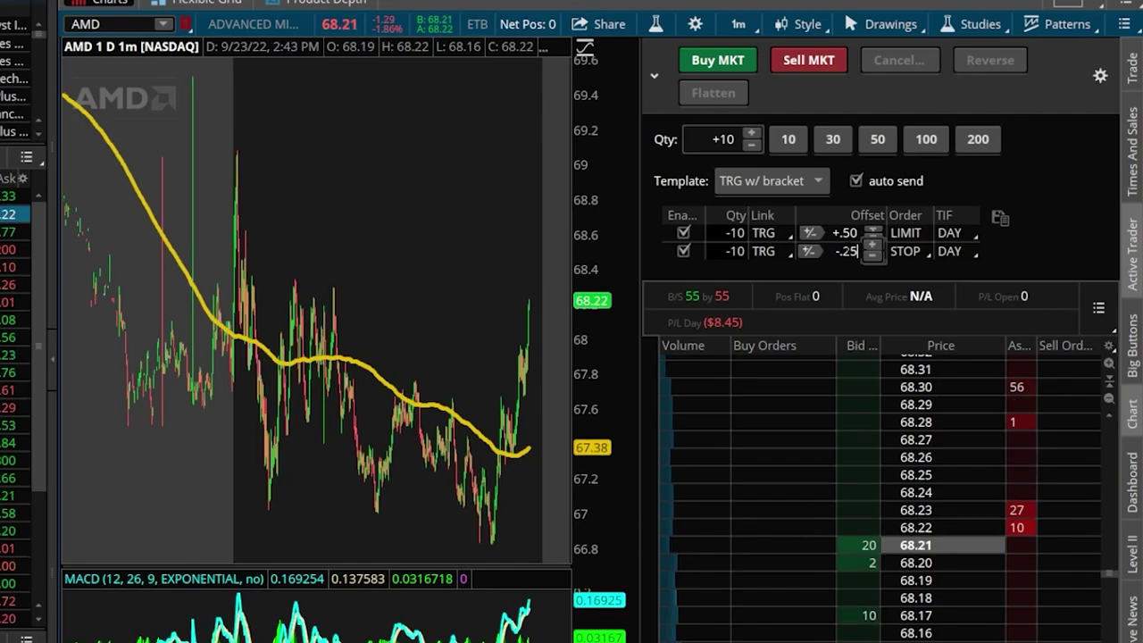
Sell short 10 AMD shares at market with the bracket's linked limit and stop orders attached.
{"action": "left_click", "coordinate": [814, 65]}
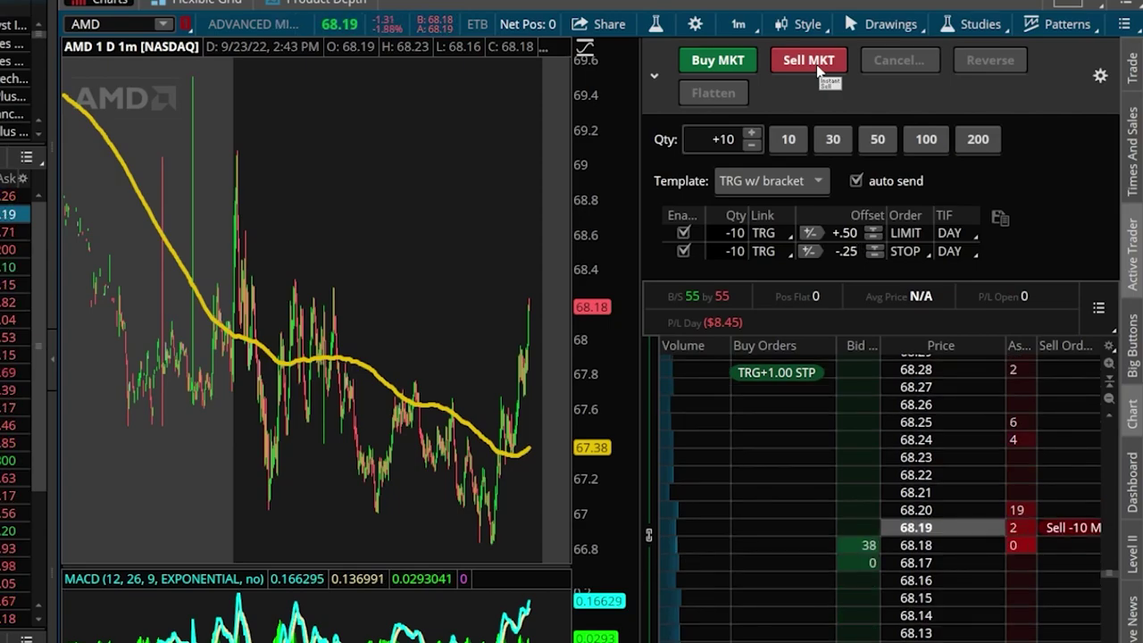
{"action": "left_click", "coordinate": [813, 63]}
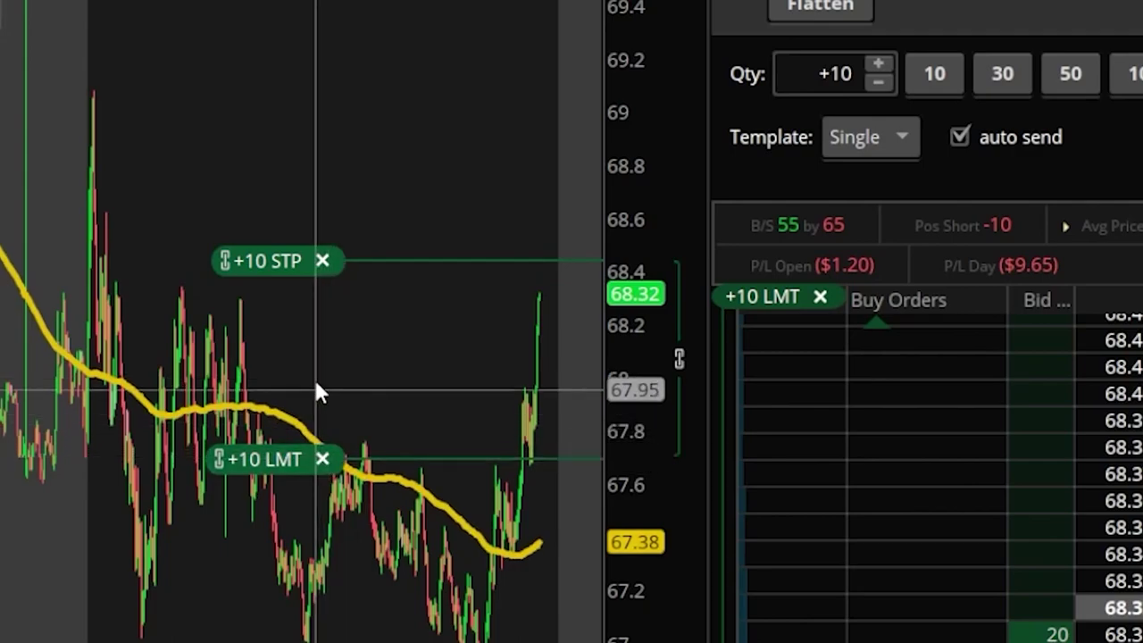
Move the +10 LMT closing order on the AMD chart up to 68.36, just below the linked stop order.
{"action": "mouse_move", "coordinate": [317, 284]}
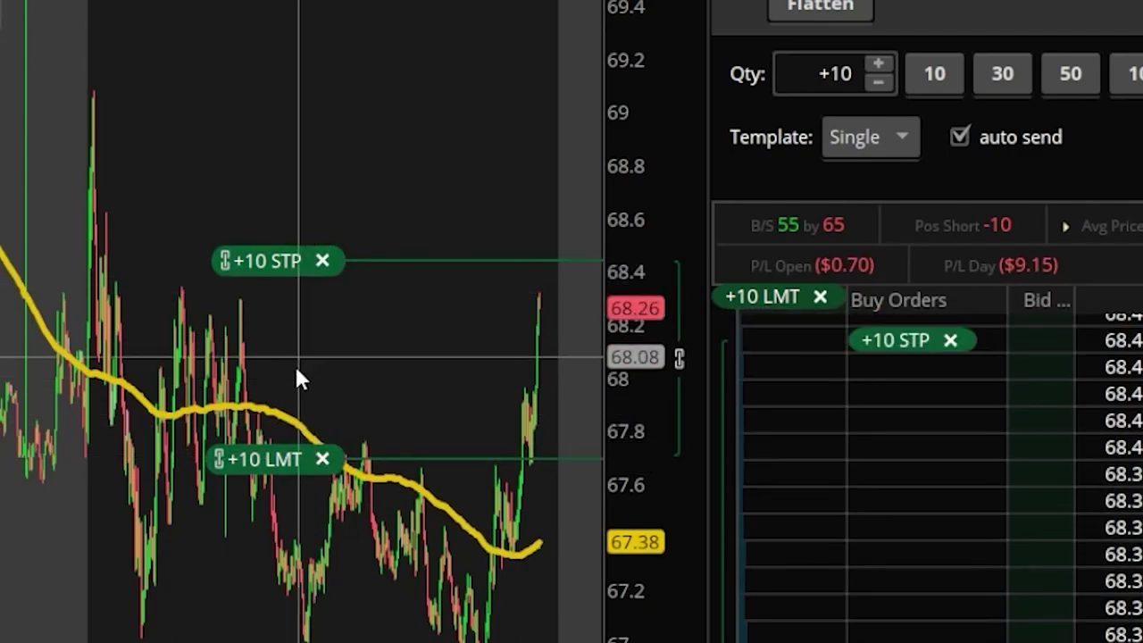
{"action": "mouse_move", "coordinate": [289, 472]}
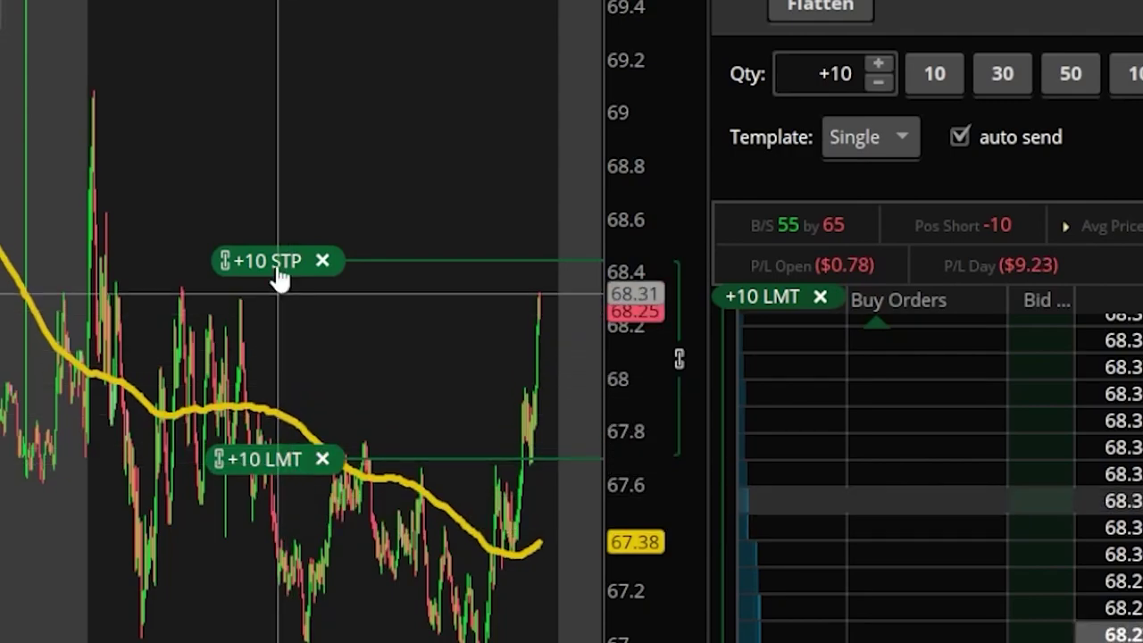
{"action": "mouse_move", "coordinate": [280, 278]}
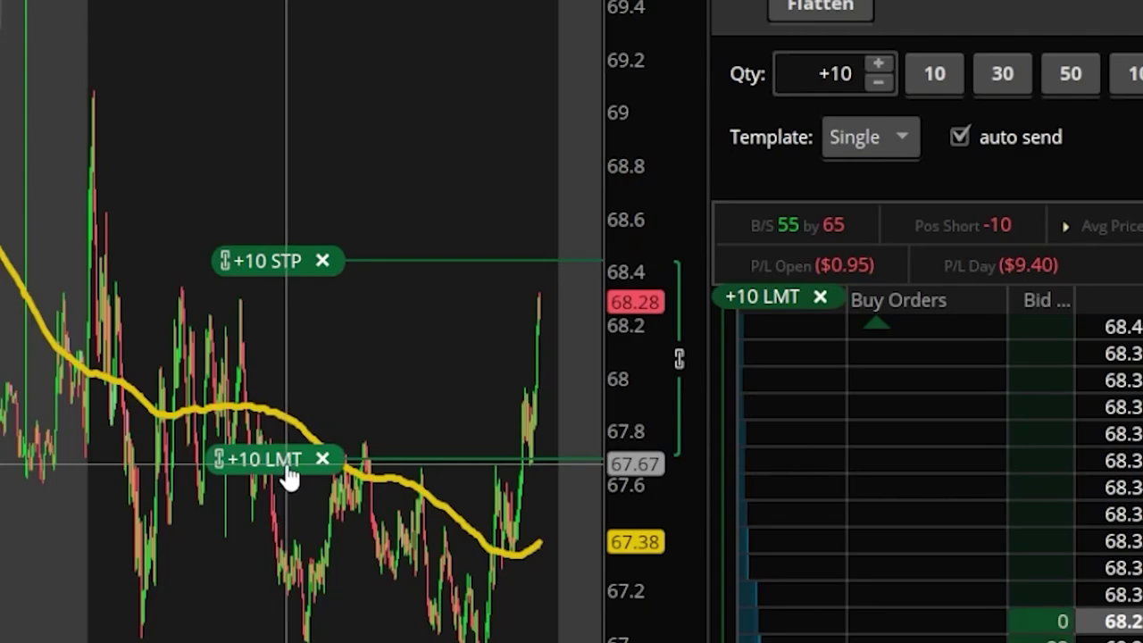
{"action": "left_click_drag", "start_coordinate": [286, 476], "coordinate": [297, 294]}
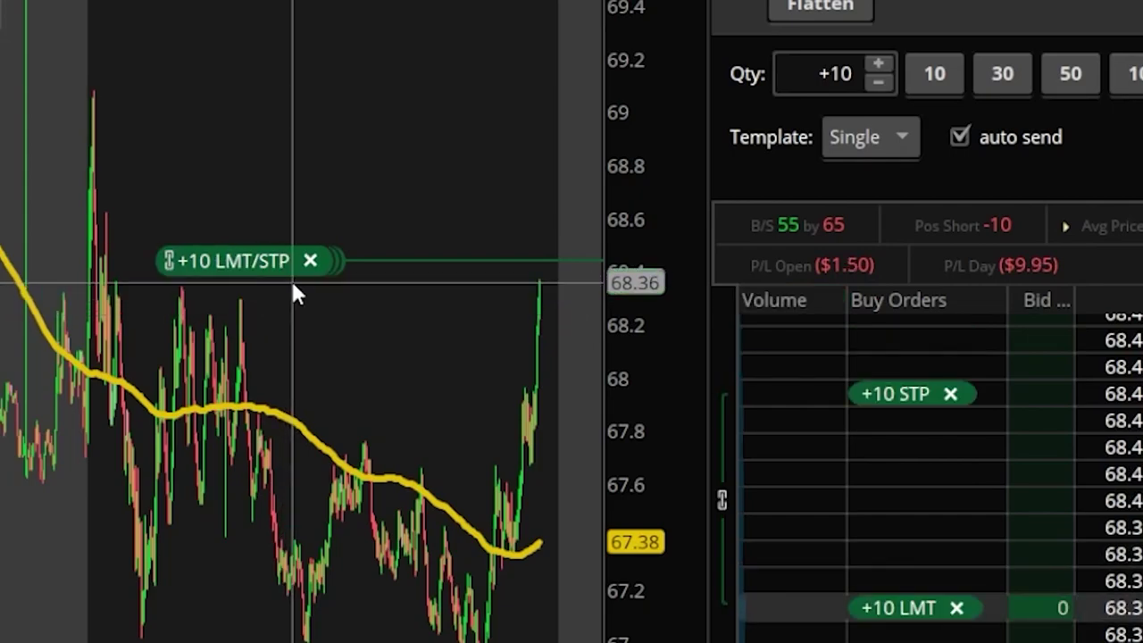